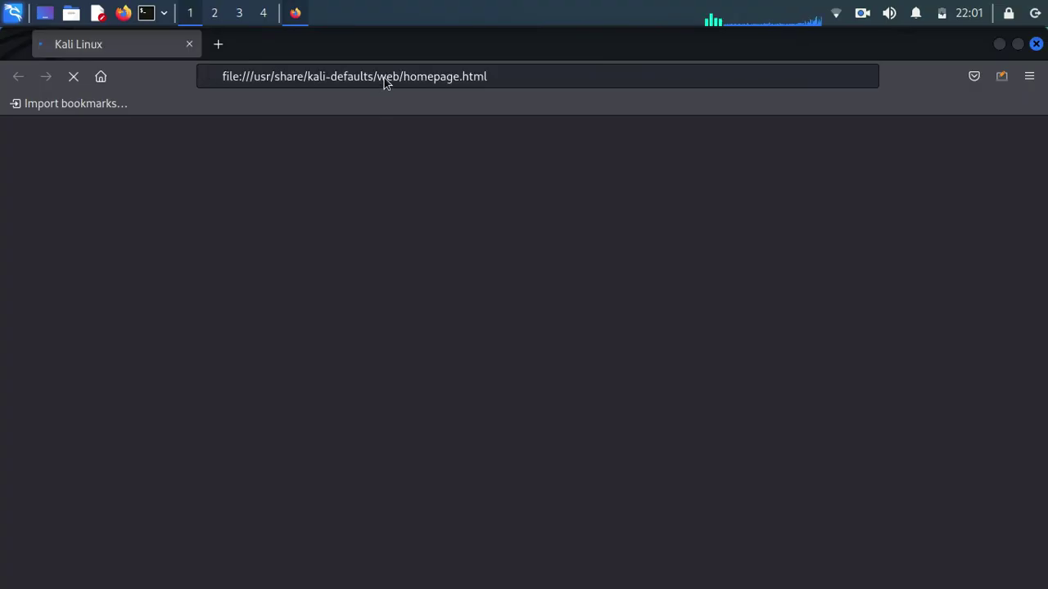
# Search the web for "owasp broken web application".
pyautogui.click(384, 76)
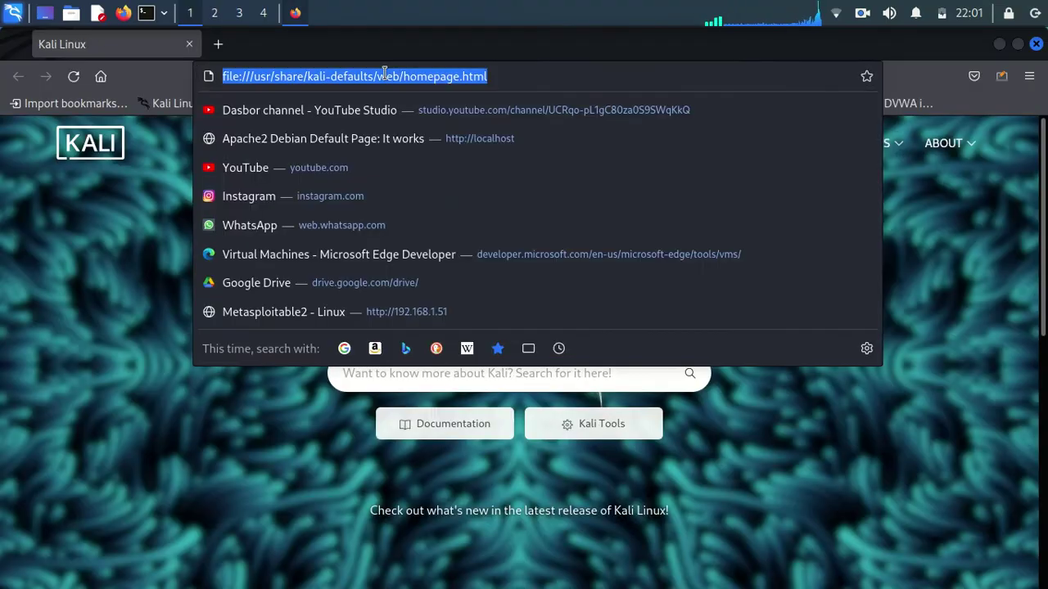
pyautogui.write('a')
pyautogui.press('BackSpace')
pyautogui.press('BackSpace')
pyautogui.write('ow')
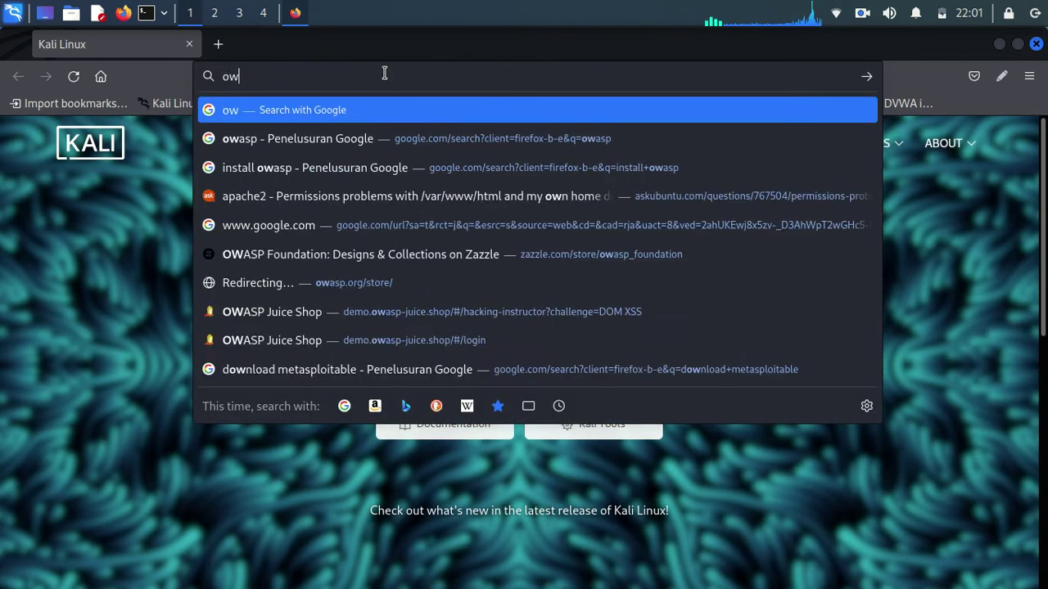
pyautogui.write('asp')
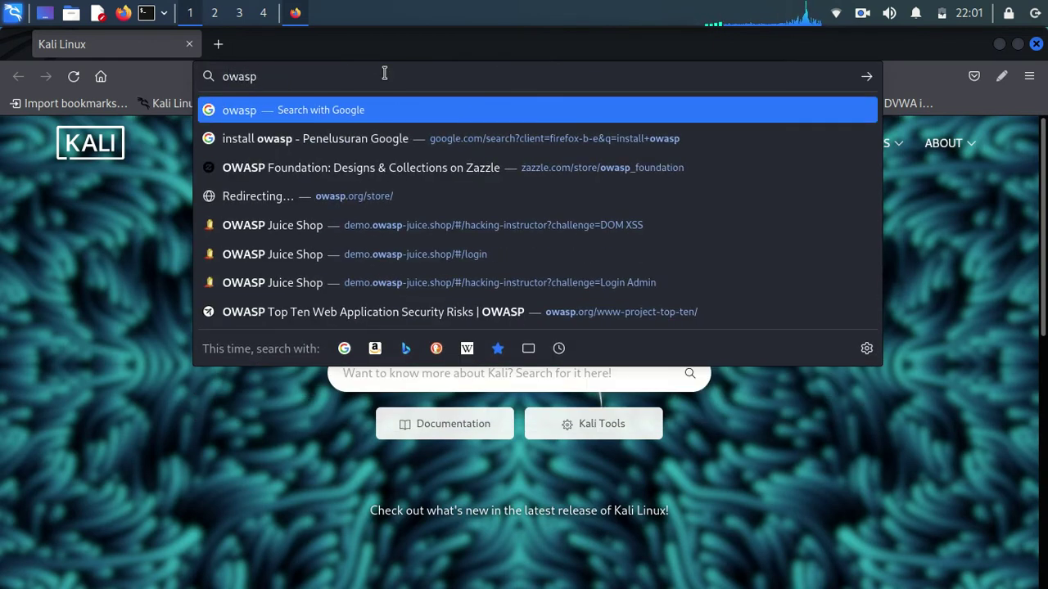
pyautogui.write(' bro')
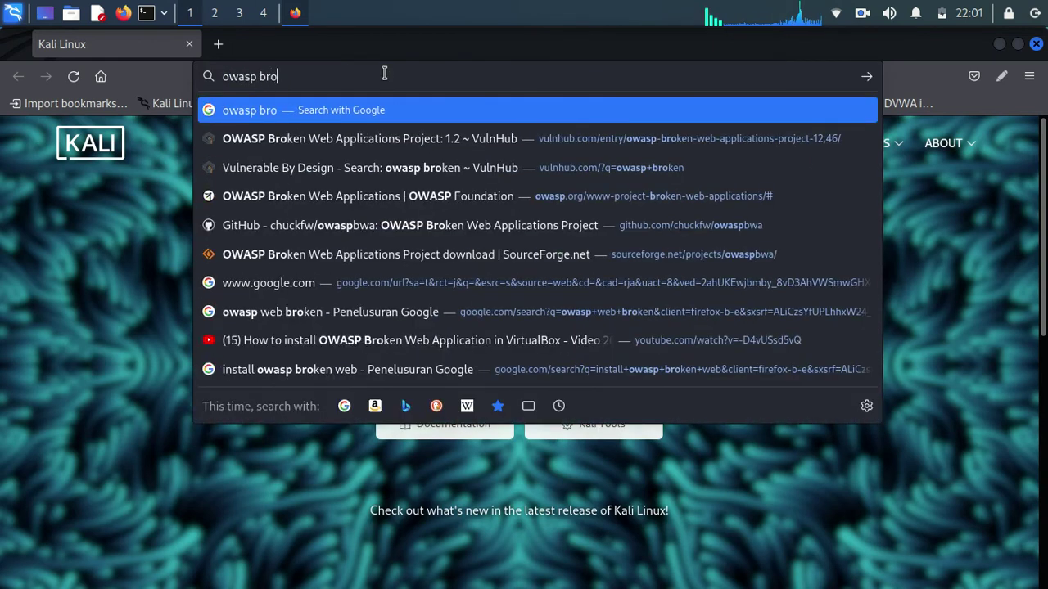
pyautogui.write('ken')
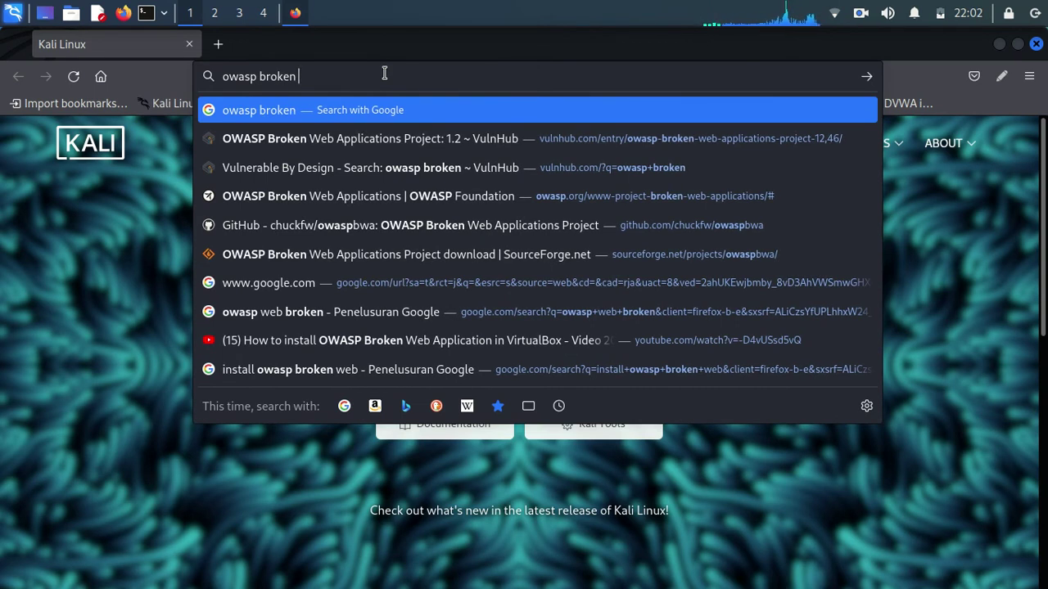
pyautogui.write(' web')
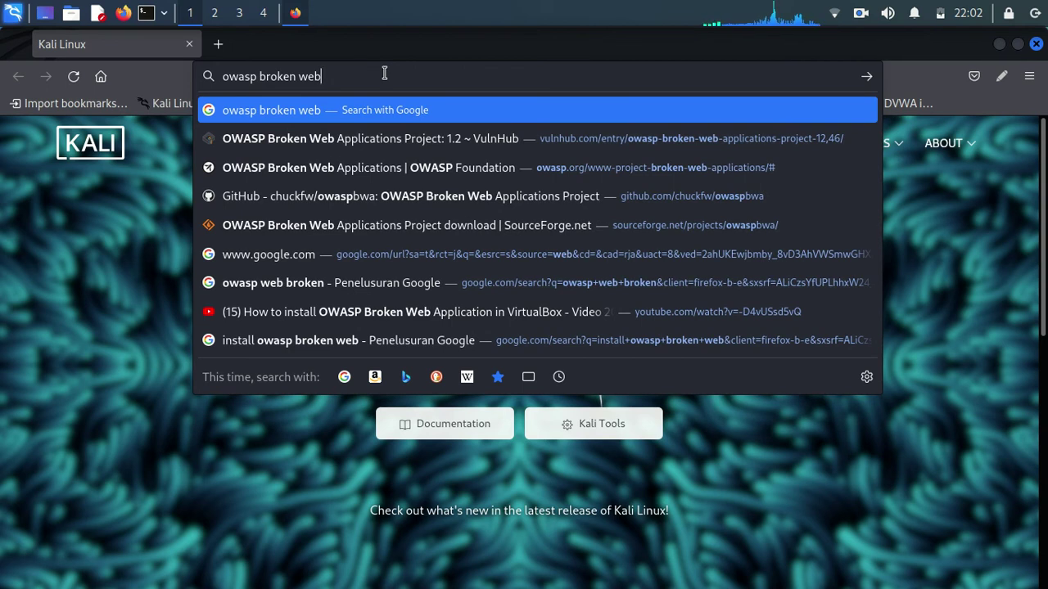
pyautogui.write(' appl')
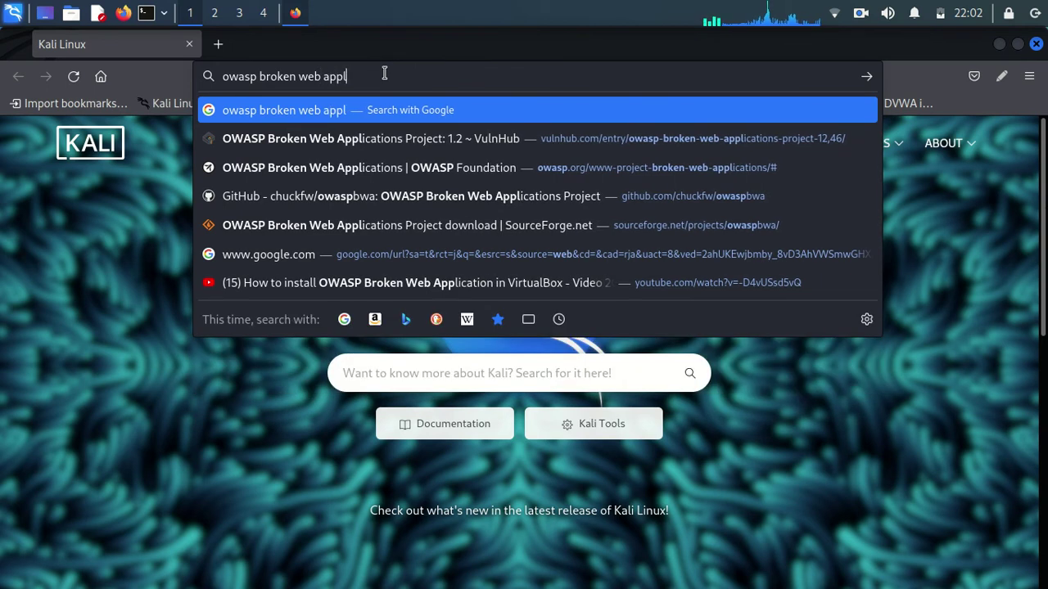
pyautogui.write('ication')
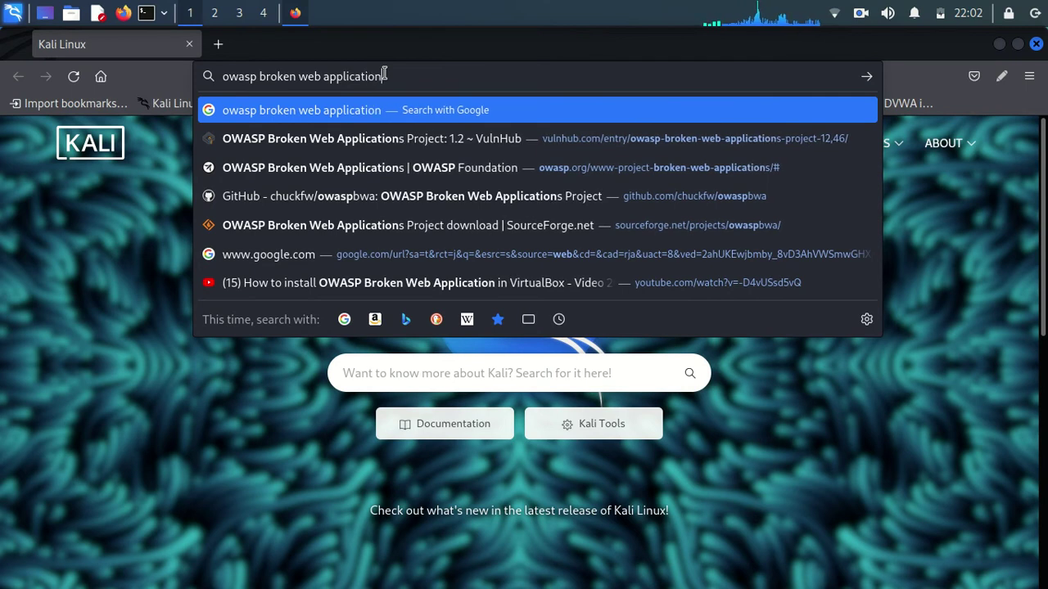
pyautogui.press('Return')
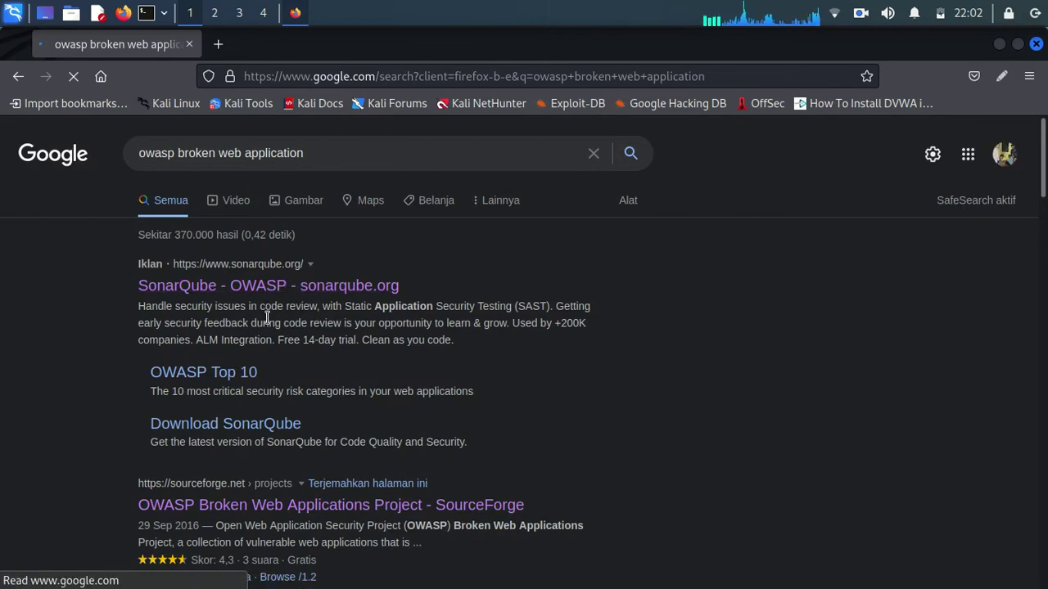
# Open the SourceForge and owasp.org results for OWASP Broken Web Applications in the background, keeping the search results in view.
pyautogui.scroll(-4, 358, 306)
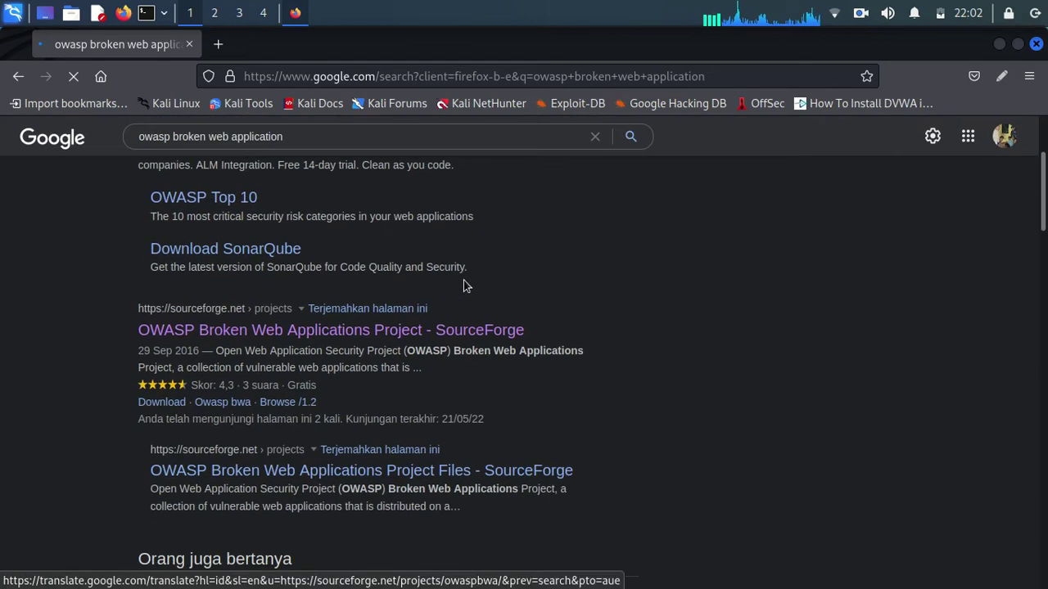
pyautogui.rightClick(217, 336)
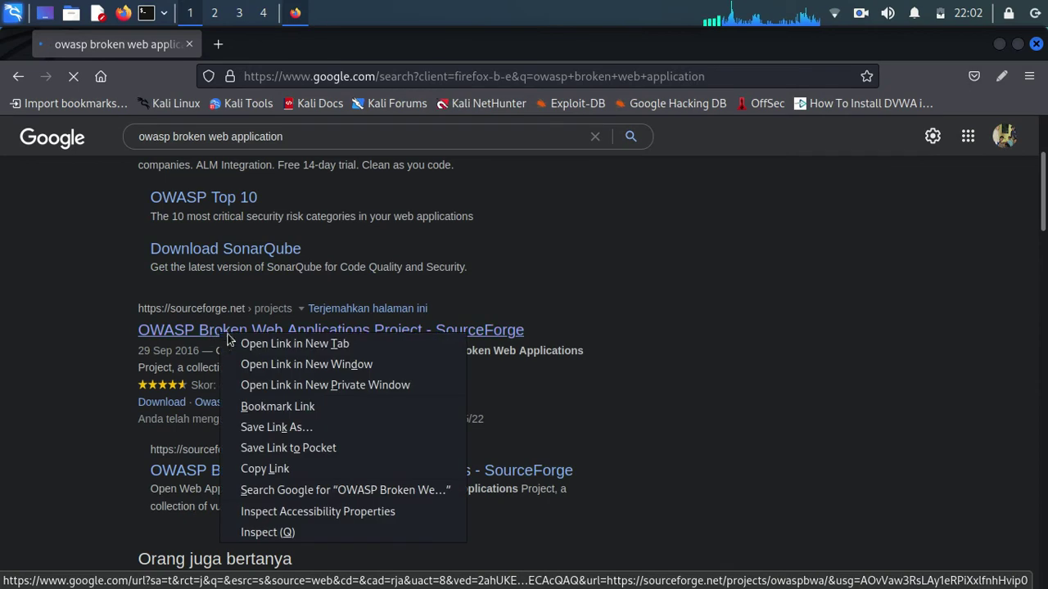
pyautogui.click(246, 344)
pyautogui.scroll(-10, 339, 264)
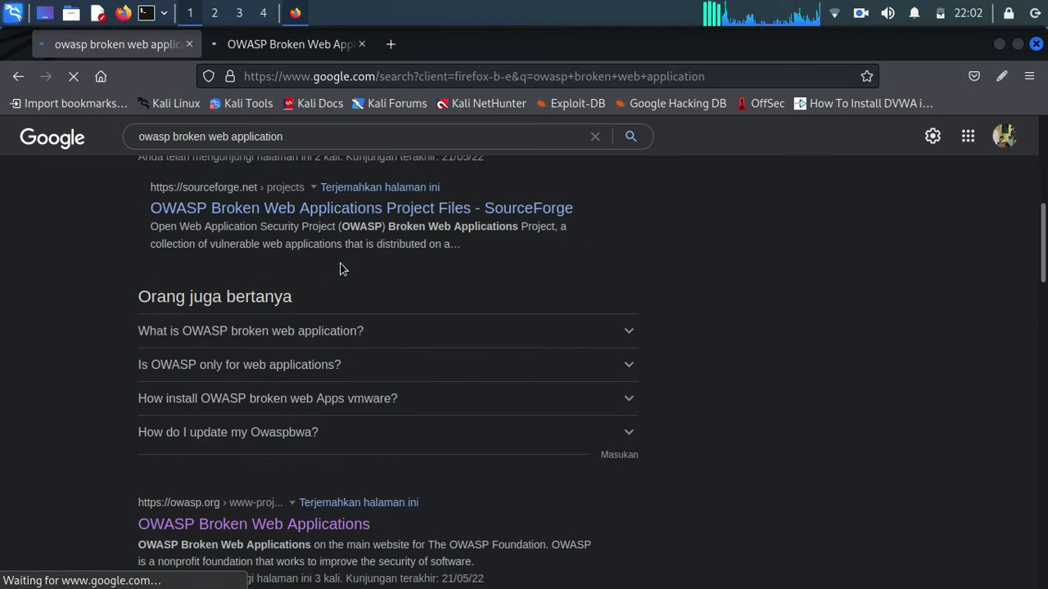
pyautogui.rightClick(342, 352)
pyautogui.click(311, 370)
# Launch the VulnHub website from the system's Kali & OffSec Links applications.
pyautogui.scroll(-15, 311, 370)
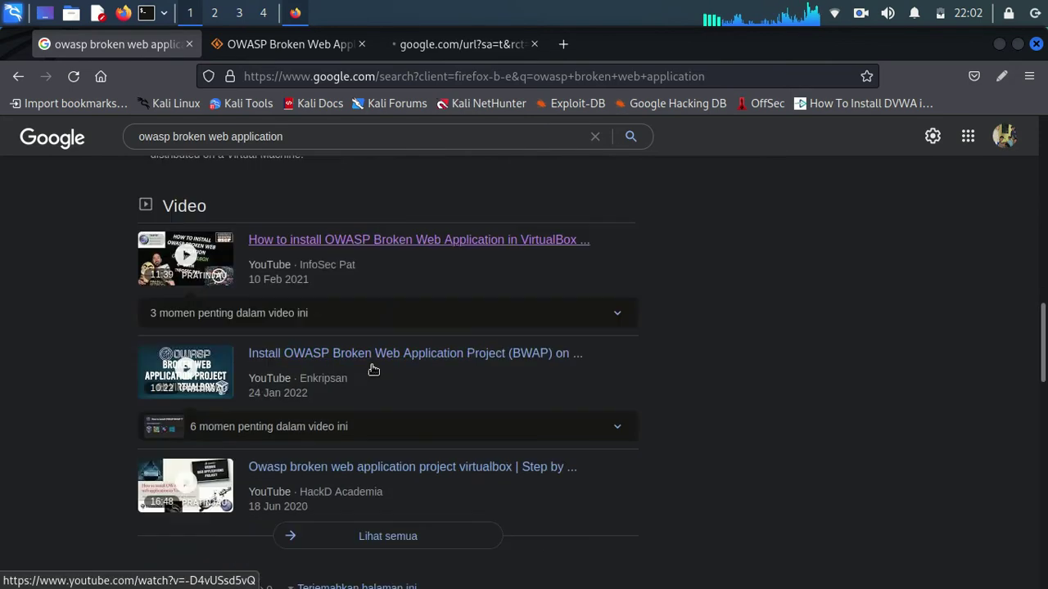
pyautogui.scroll(2, 373, 372)
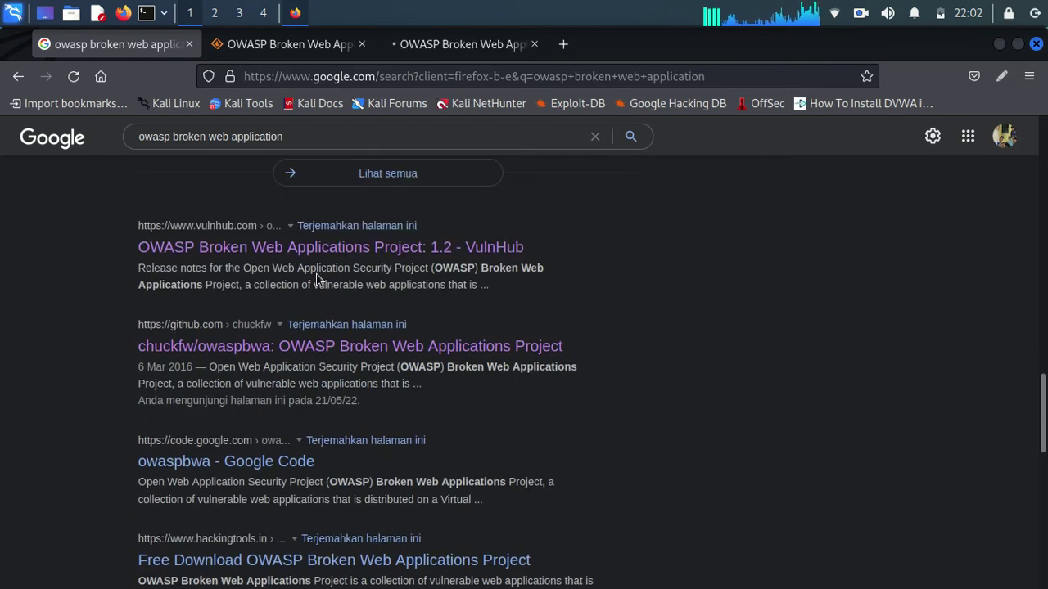
pyautogui.click(13, 15)
pyautogui.click(45, 96)
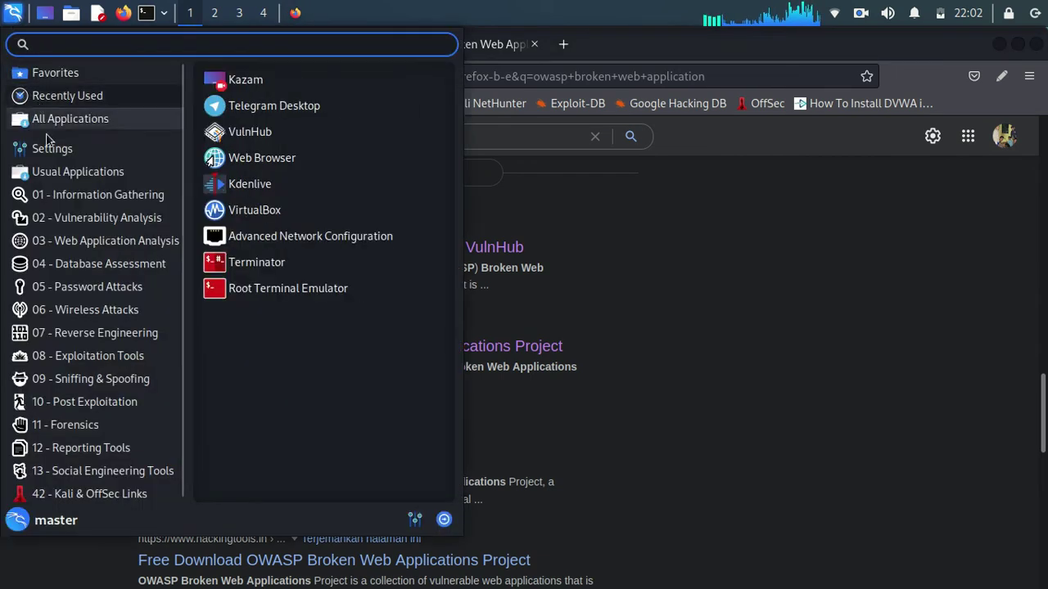
pyautogui.click(115, 495)
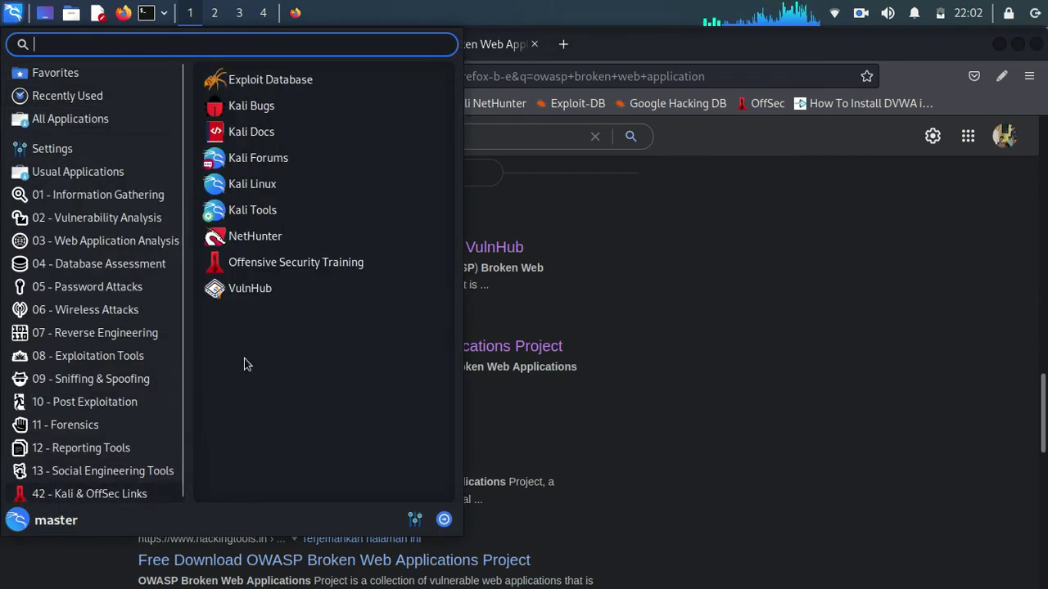
pyautogui.click(249, 292)
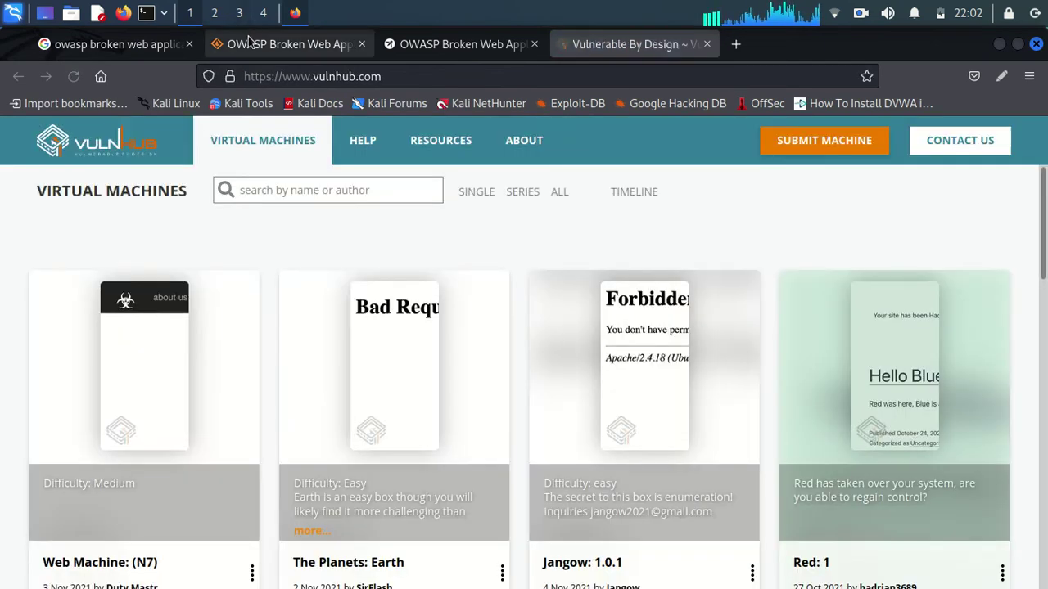
# Review the project samples and released files on the SourceForge page of the OWASP Broken Web Applications Project.
pyautogui.click(280, 43)
pyautogui.scroll(-8, 347, 371)
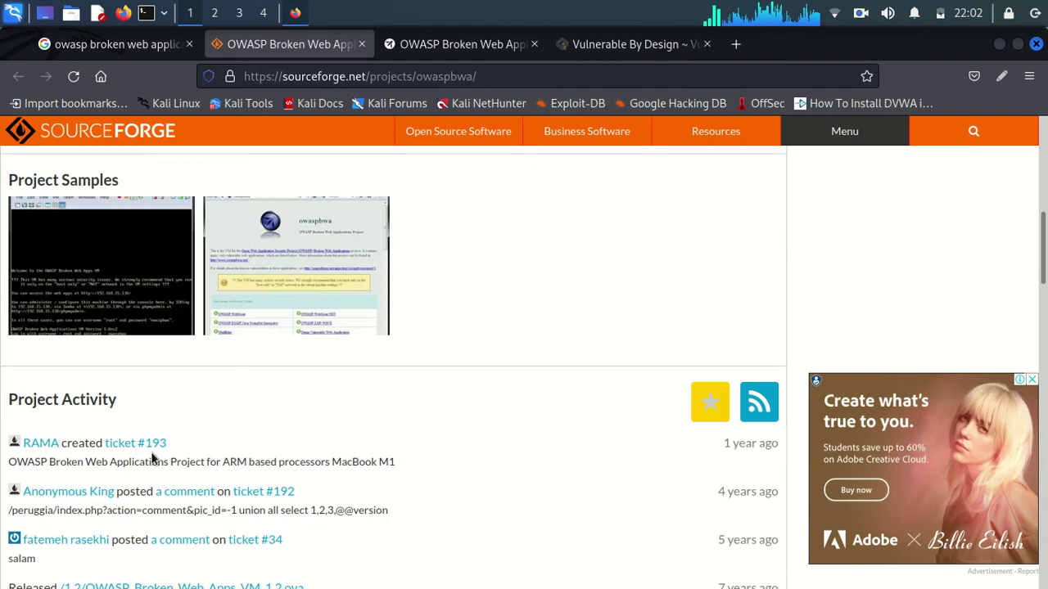
pyautogui.scroll(-4, 257, 479)
pyautogui.scroll(5, 265, 473)
pyautogui.scroll(-3, 264, 471)
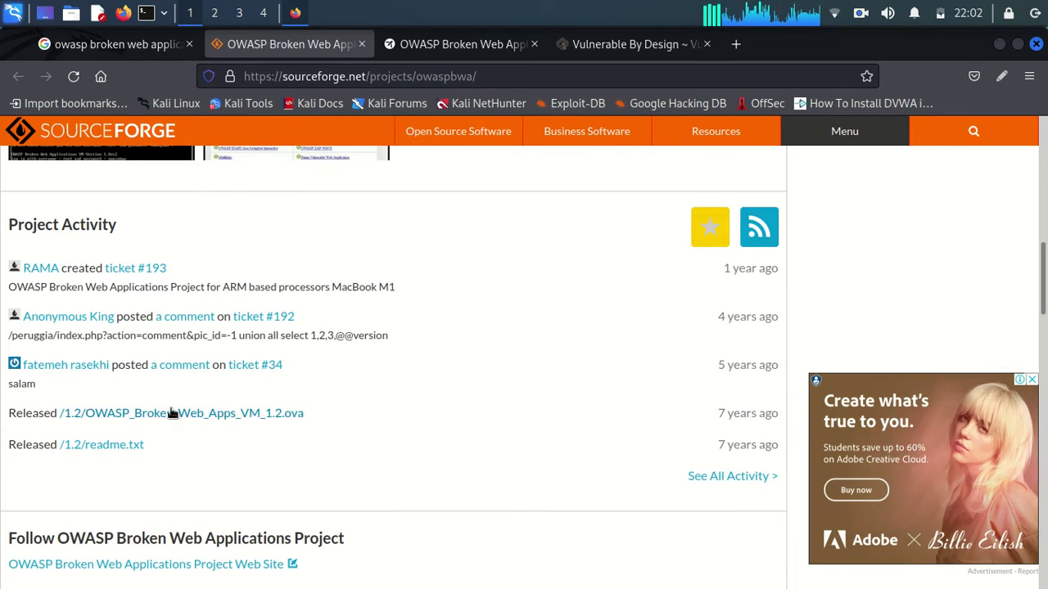
pyautogui.scroll(7, 373, 346)
# Review the owasp.org page for OWASP Broken Web Applications, including its Example section.
pyautogui.click(436, 45)
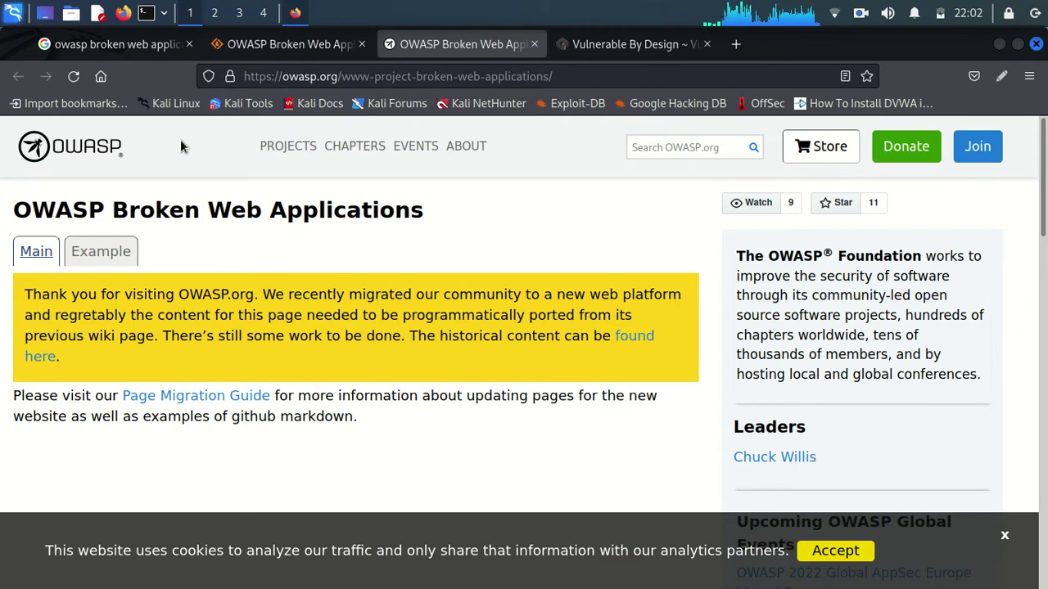
pyautogui.click(131, 263)
pyautogui.scroll(-4, 394, 331)
pyautogui.scroll(4, 394, 331)
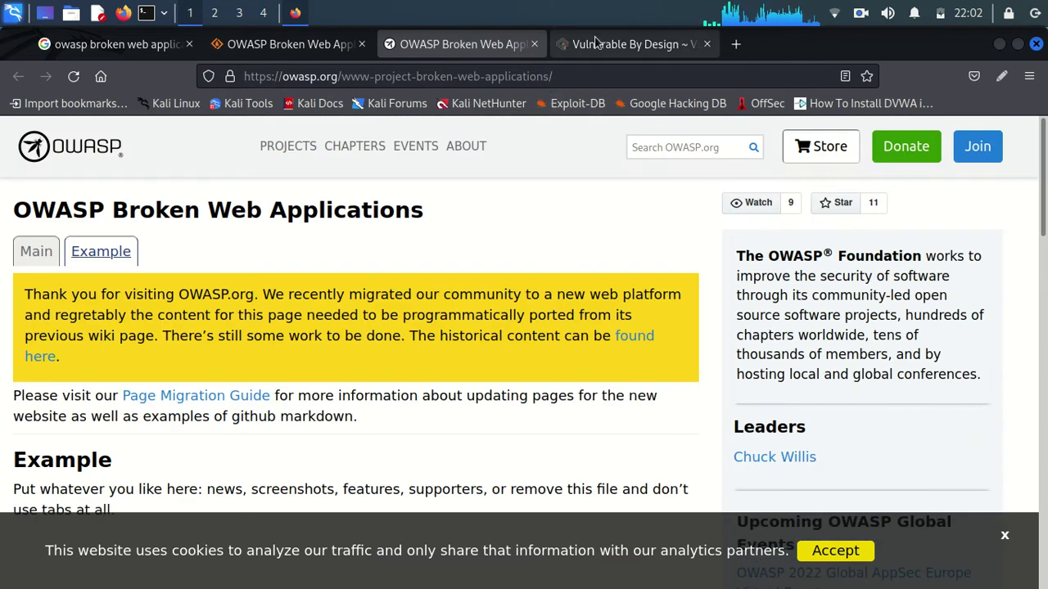
# Search VulnHub's virtual machines for "owasp".
pyautogui.click(596, 44)
pyautogui.click(340, 190)
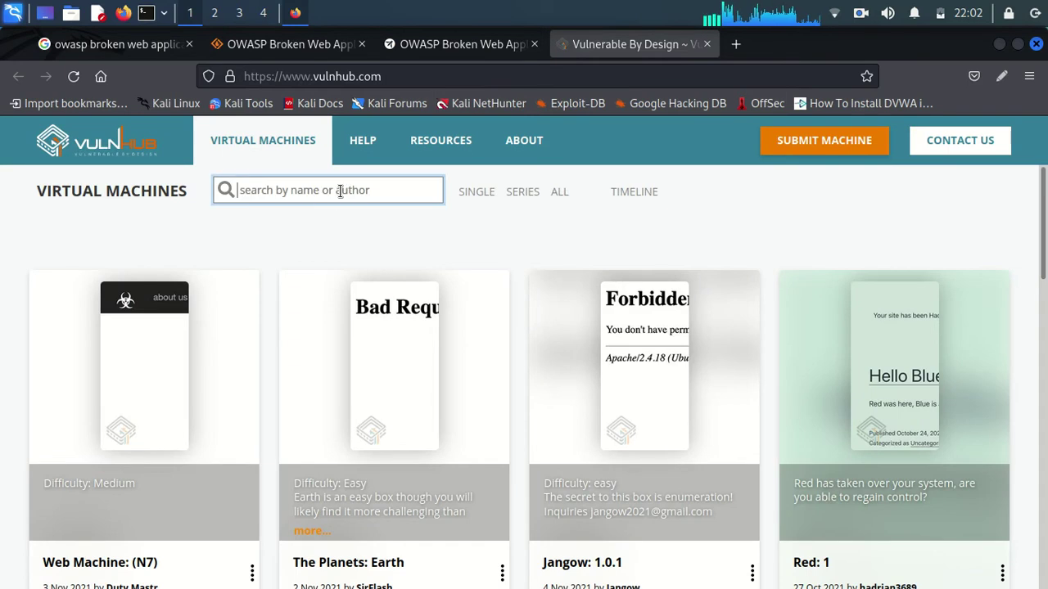
pyautogui.write('owa')
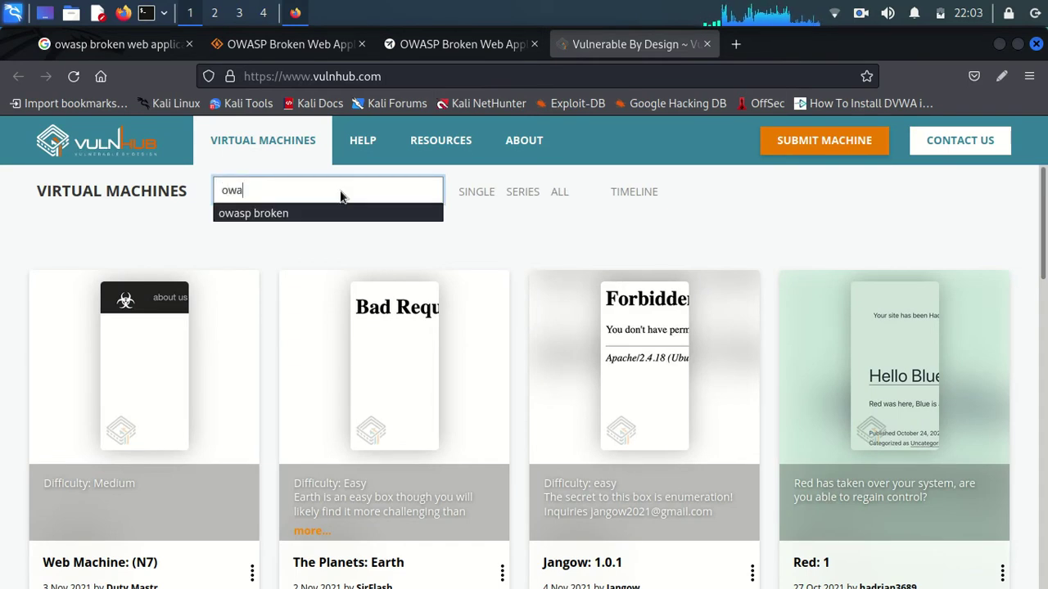
pyautogui.write('sp')
pyautogui.press('Return')
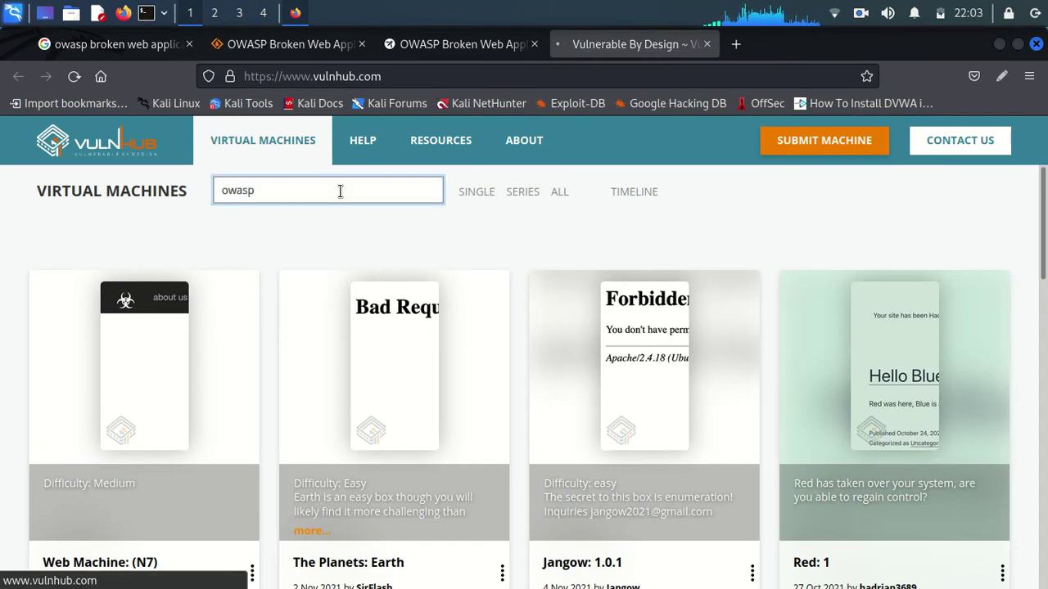
# Open the OWASP Broken Web Applications Project: 1.2 entry from the VulnHub search results.
pyautogui.scroll(-3, 455, 377)
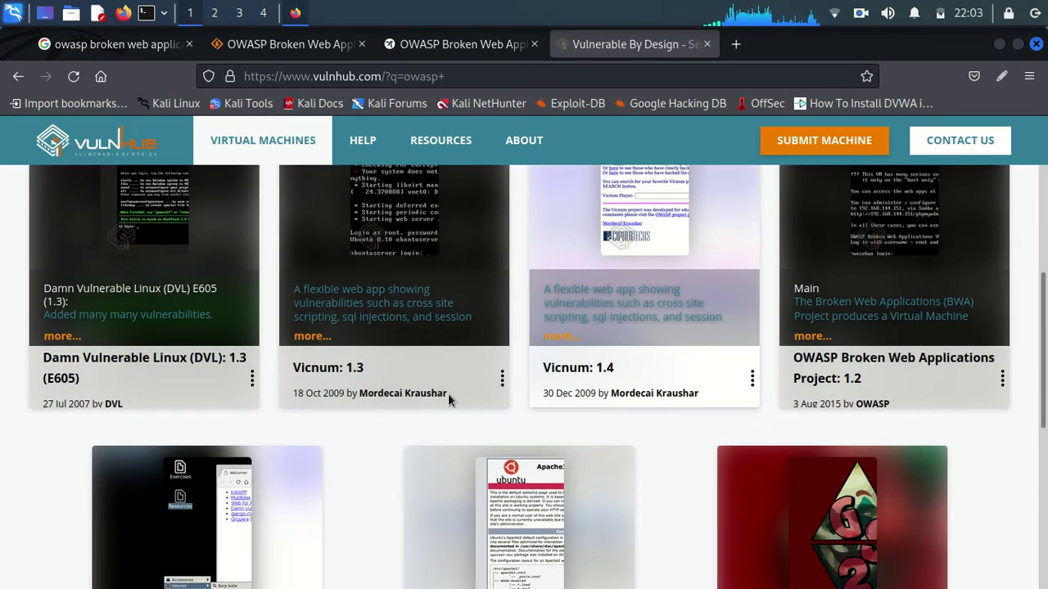
pyautogui.scroll(-3, 447, 392)
pyautogui.scroll(3, 417, 414)
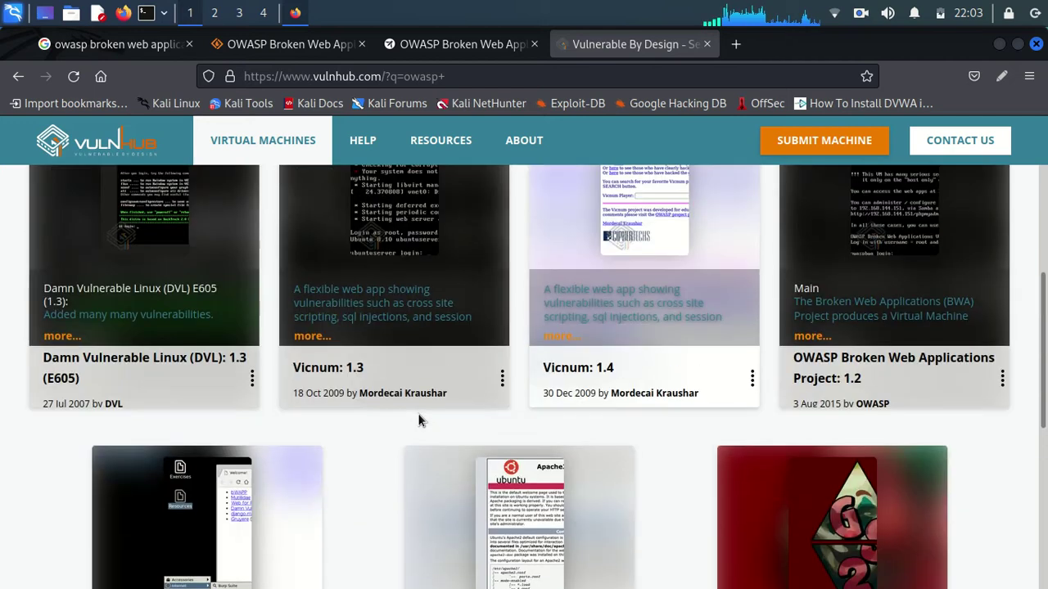
pyautogui.click(867, 366)
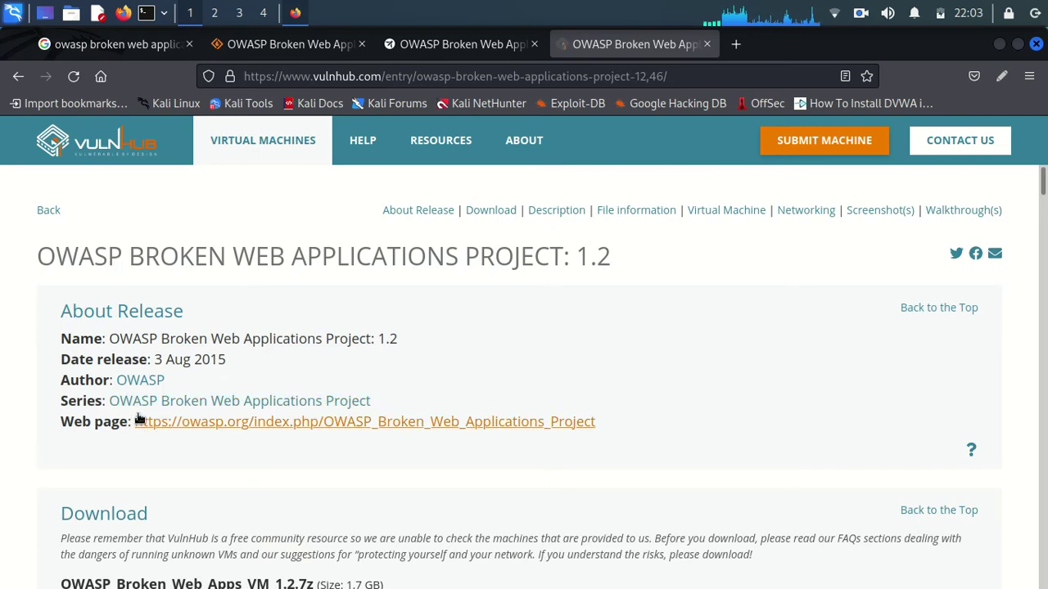
# Bring up the mirror download prompt for OWASP_Broken_Web_Apps_VM_1.2.7z, check the archive size, and close the prompt.
pyautogui.scroll(-5, 367, 418)
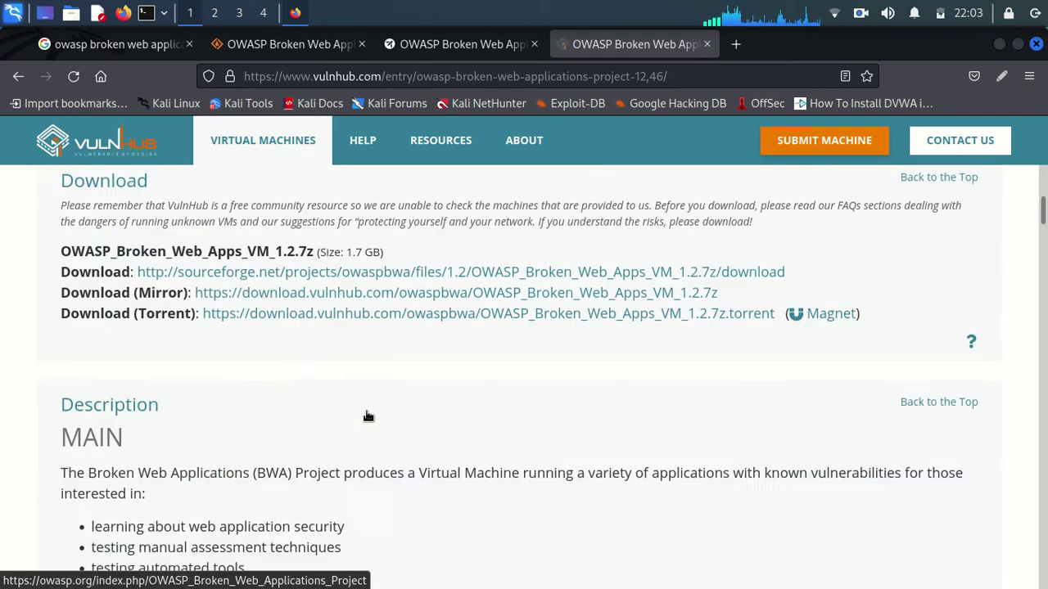
pyautogui.scroll(2, 361, 351)
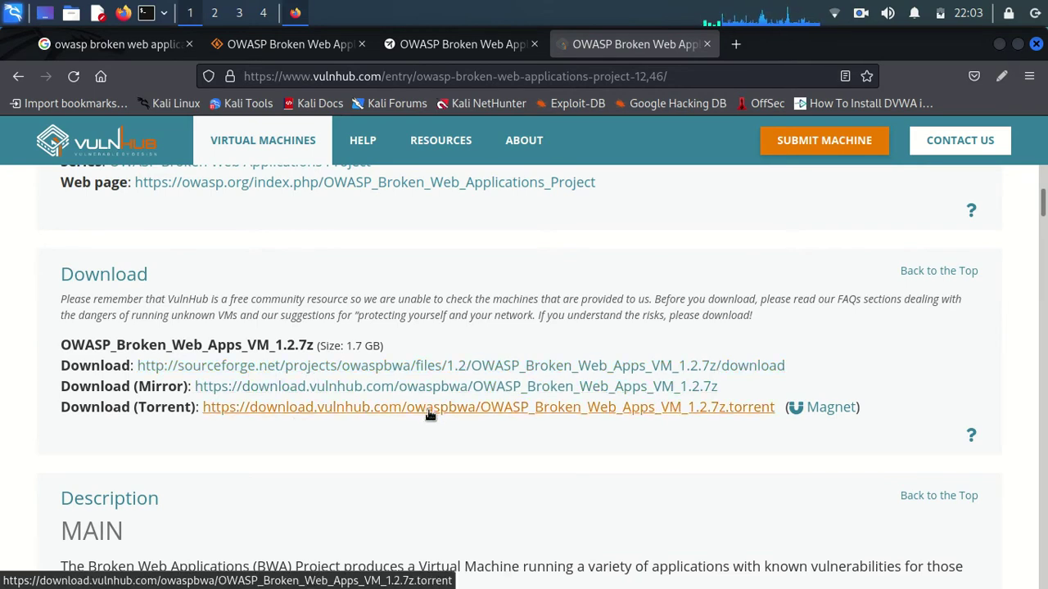
pyautogui.click(366, 393)
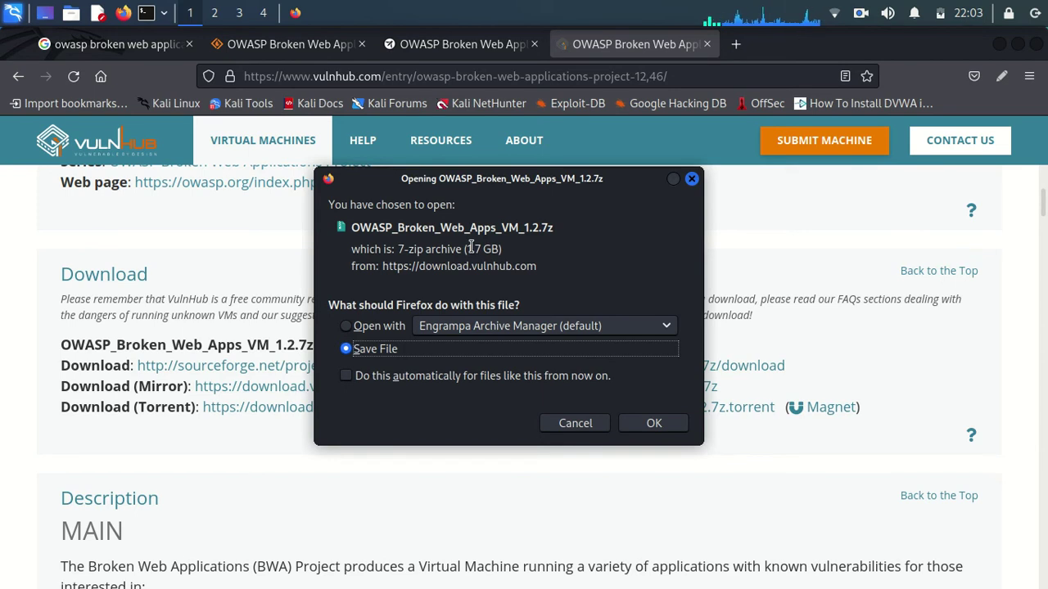
pyautogui.moveTo(471, 247); pyautogui.dragTo(655, 243)
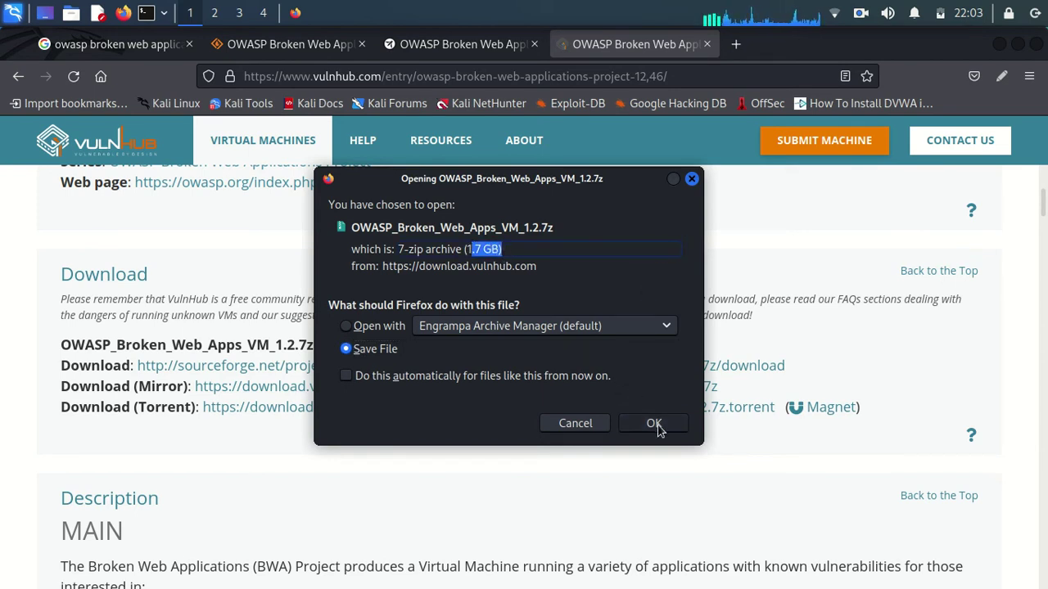
pyautogui.click(856, 18)
# Open the Music folder in the file manager and select the OWASP_Broken_Web_Apps_VM_1.2.7z archive.
pyautogui.click(78, 56)
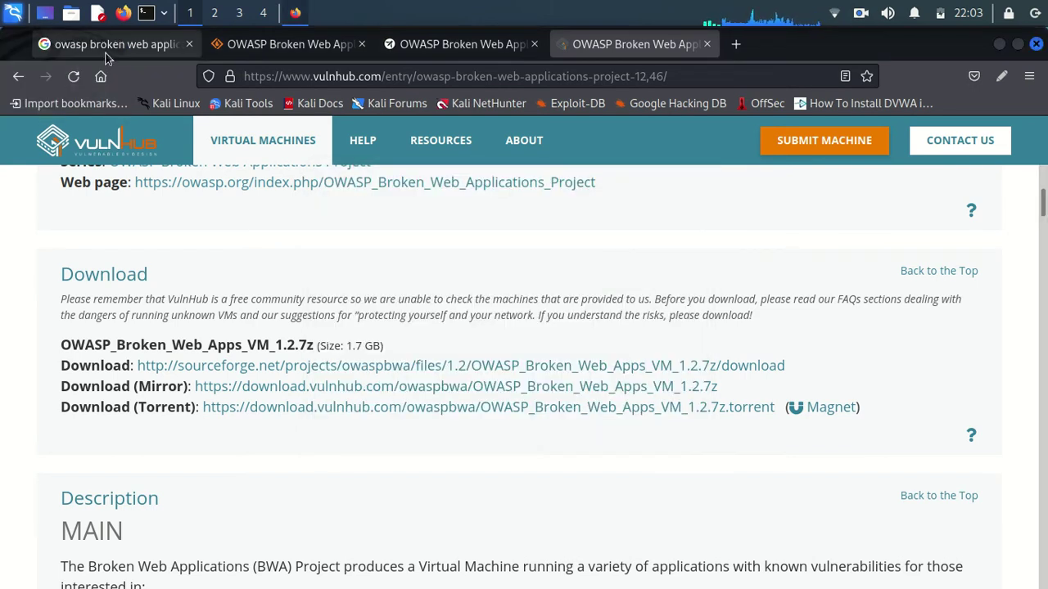
pyautogui.click(72, 14)
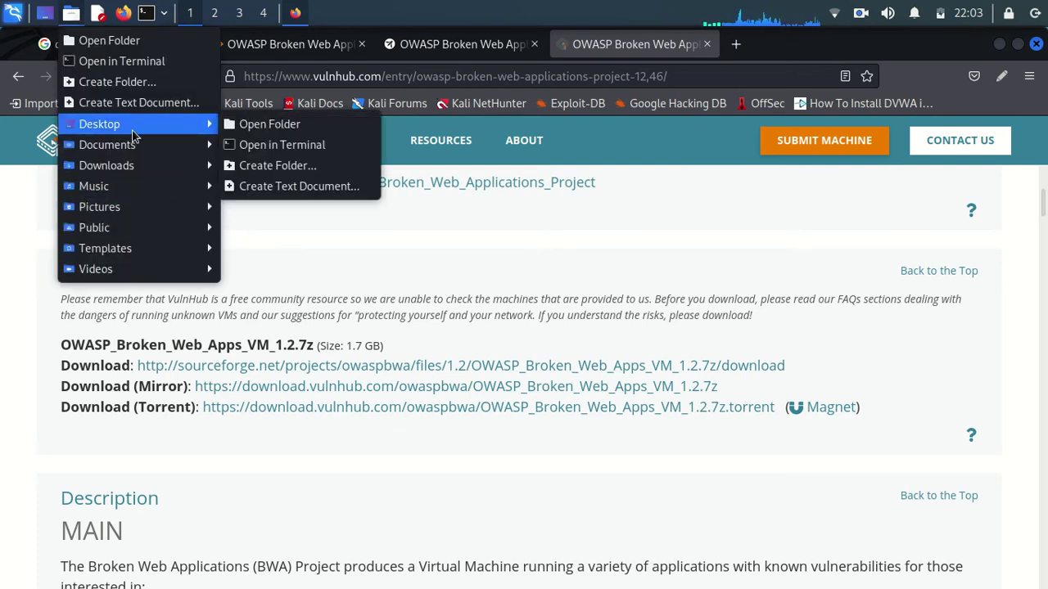
pyautogui.moveTo(140, 190)
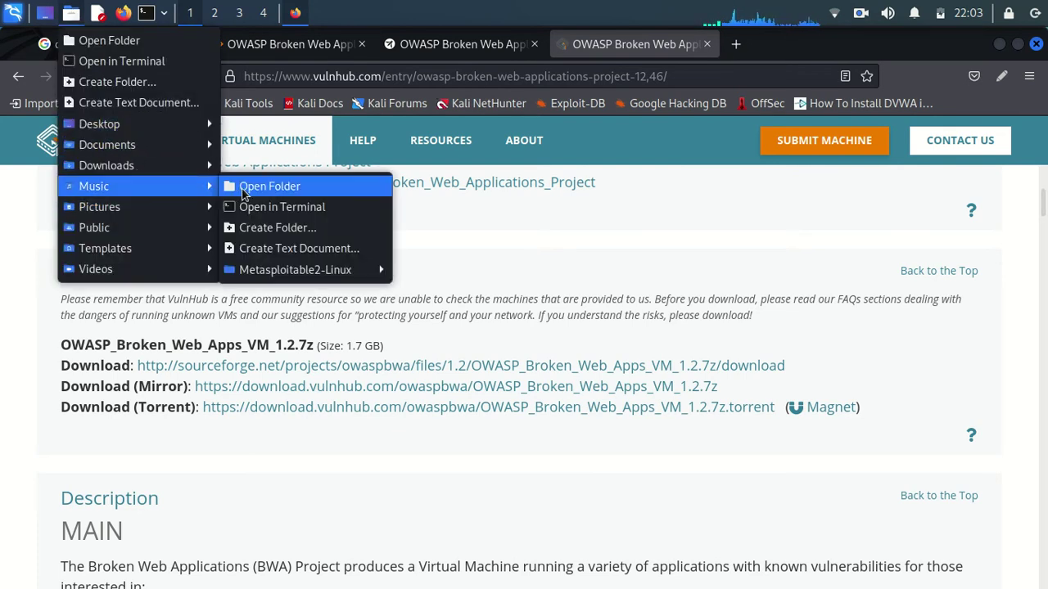
pyautogui.click(243, 187)
pyautogui.click(206, 205)
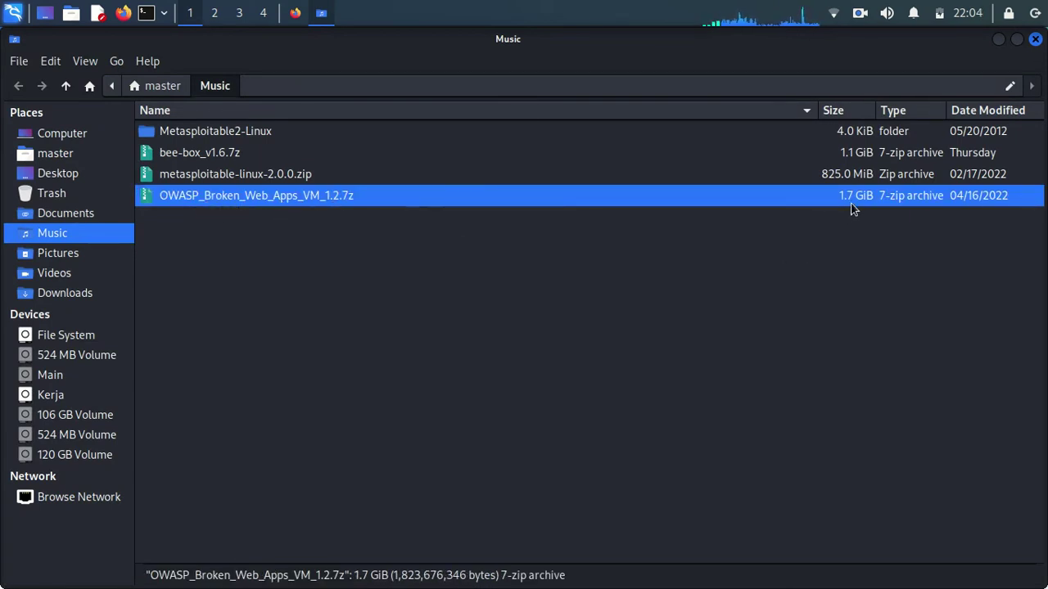
# Extract the OWASP_Broken_Web_Apps_VM_1.2.7z archive into the current Music folder.
pyautogui.click(268, 283)
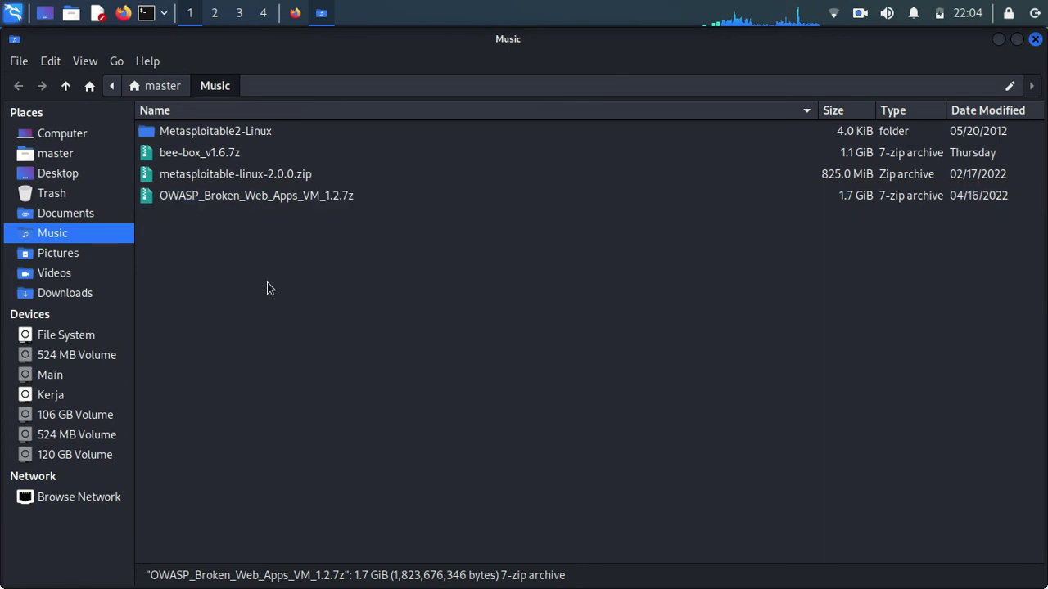
pyautogui.click(254, 203)
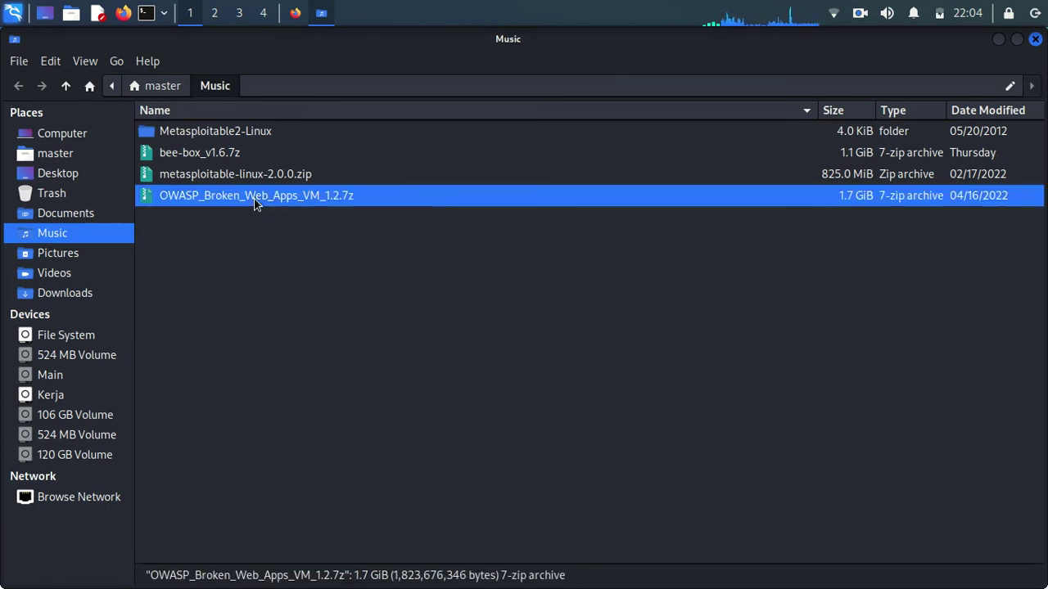
pyautogui.rightClick(254, 203)
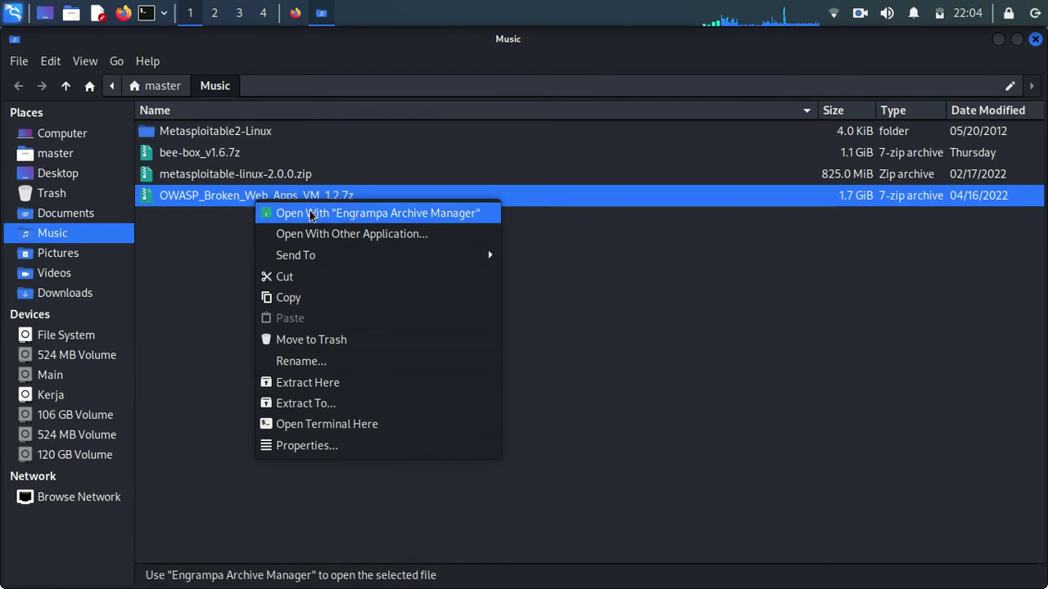
pyautogui.click(320, 386)
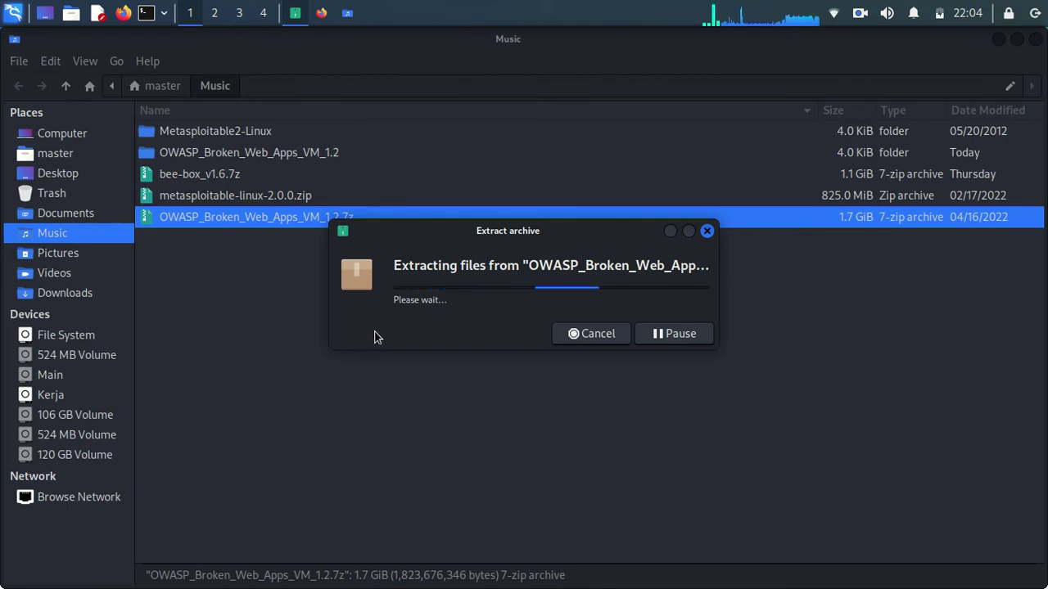
pyautogui.click(856, 16)
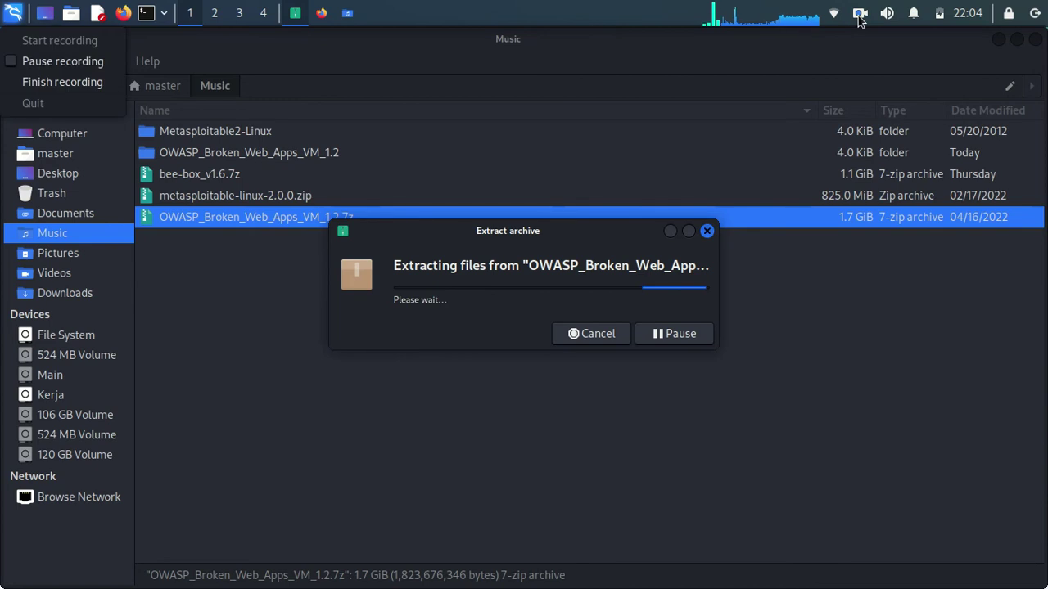
pyautogui.click(90, 65)
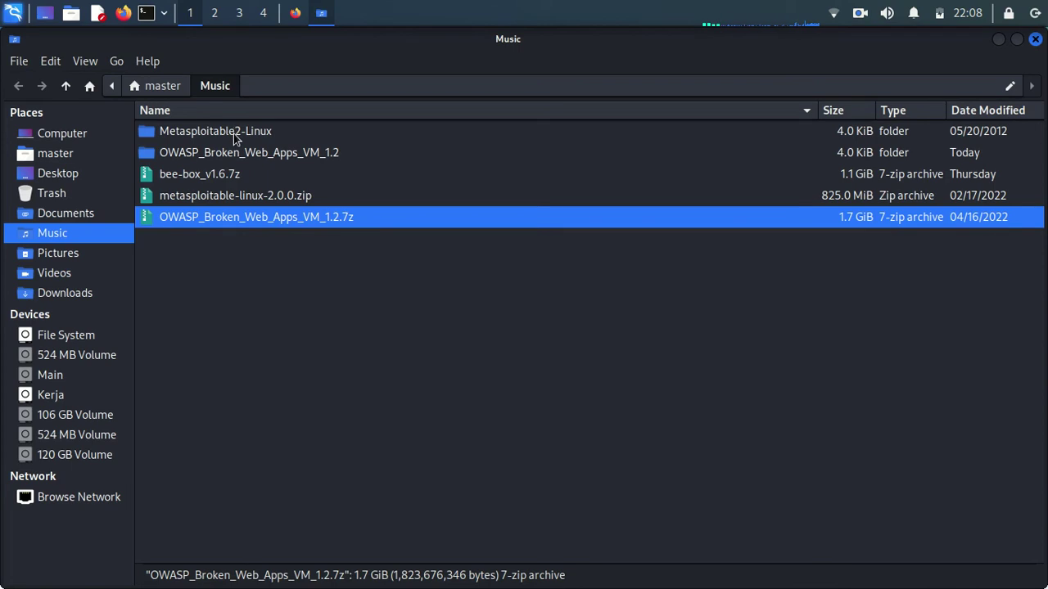
# Open the extracted OWASP_Broken_Web_Apps_VM_1.2 folder to view its virtual machine files.
pyautogui.doubleClick(268, 157)
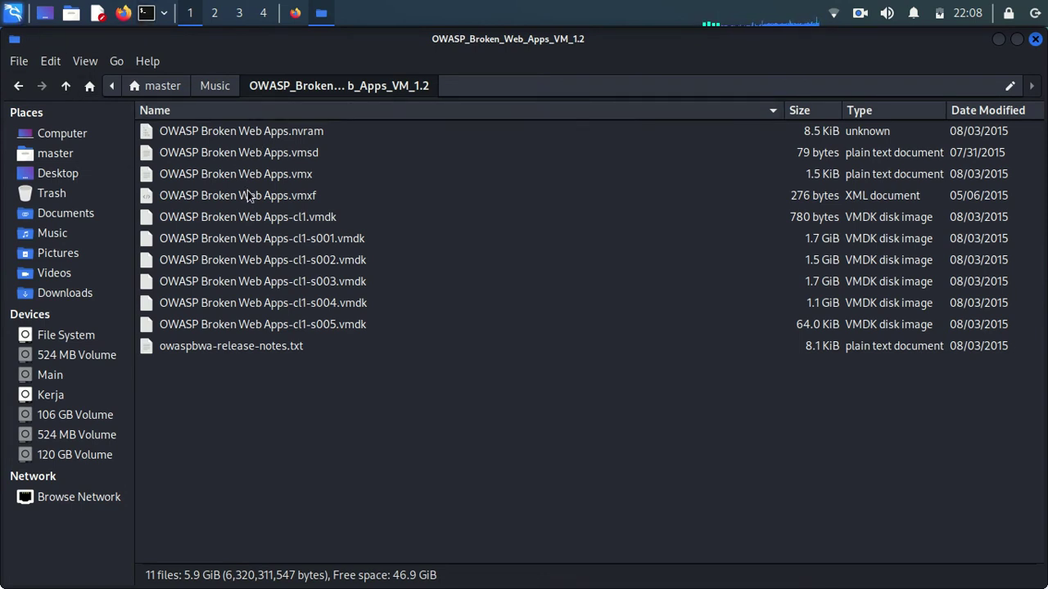
# Open a terminal, enlarge its text, and launch VirtualBox with the command virtualbox.
pyautogui.hotkey('ctrl', 'alt', 't')
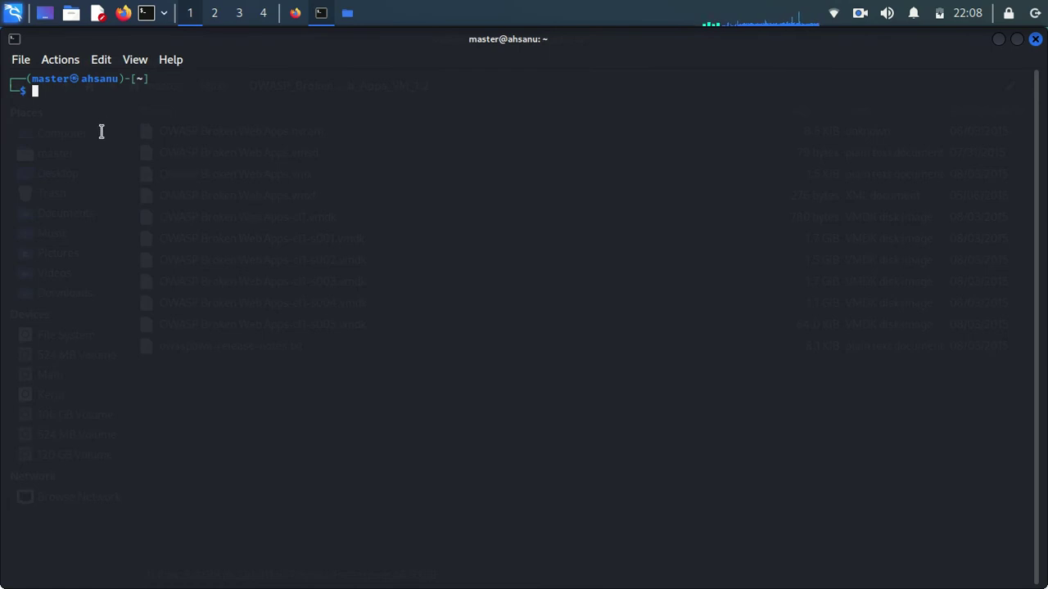
pyautogui.write('v')
pyautogui.hotkey('ctrl', '+')
pyautogui.hotkey('ctrl', '+')
pyautogui.hotkey('ctrl', '+')
pyautogui.hotkey('ctrl', '+')
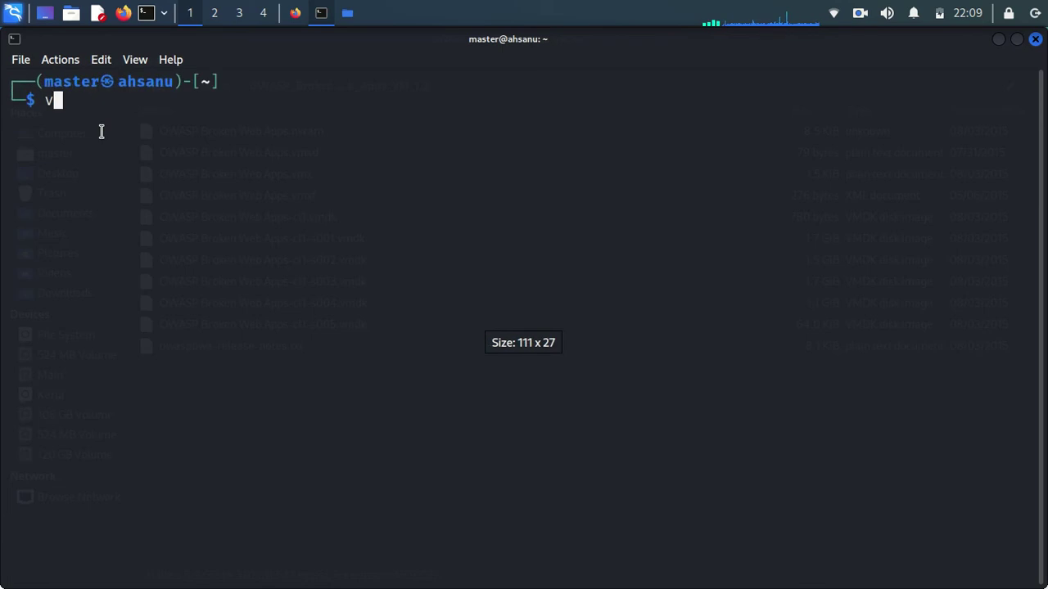
pyautogui.hotkey('ctrl', '+')
pyautogui.hotkey('ctrl', '+')
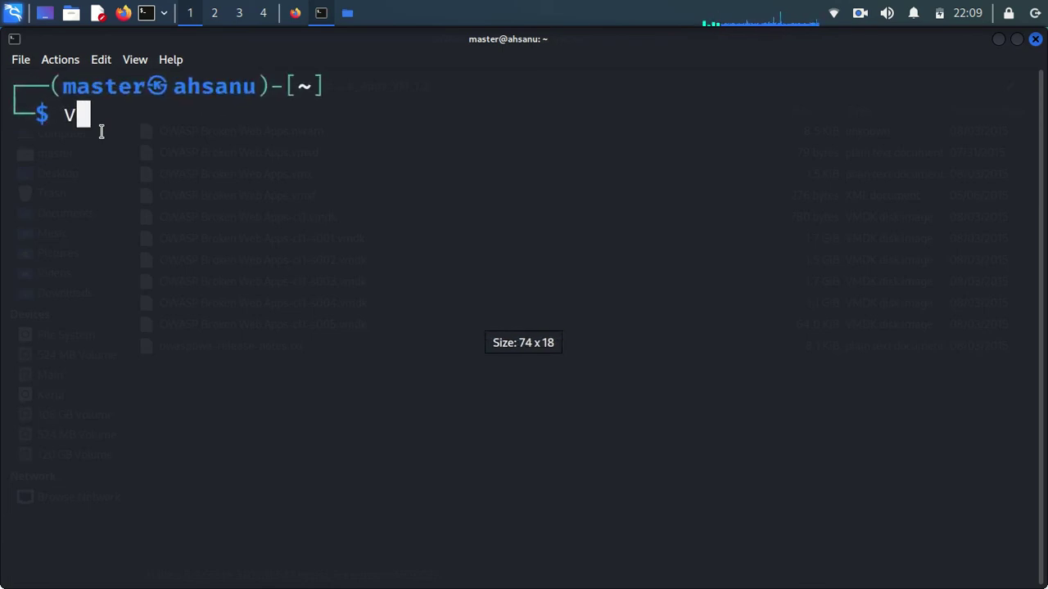
pyautogui.write('irtu')
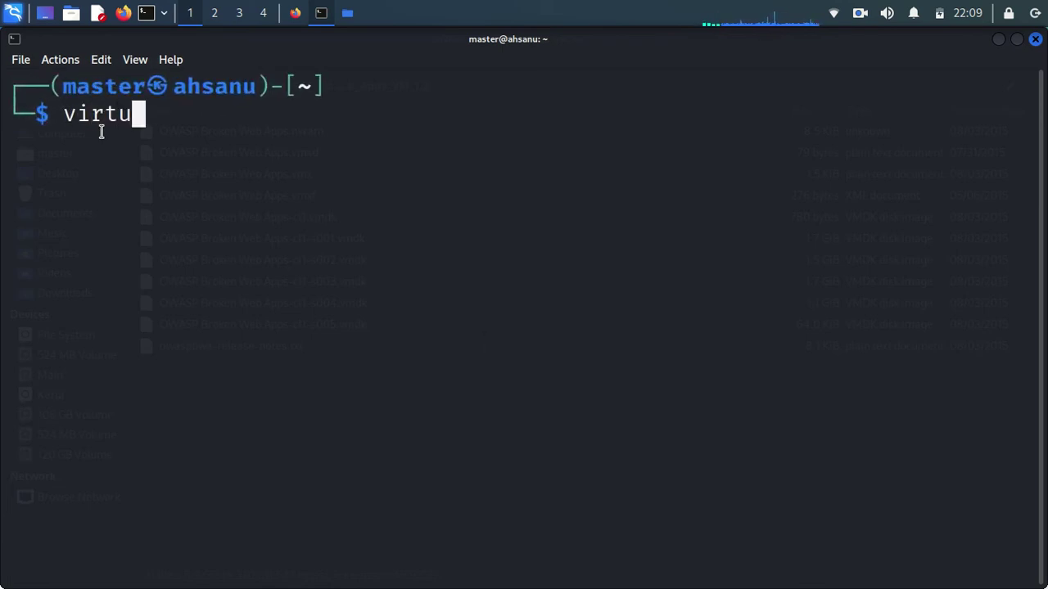
pyautogui.write('al')
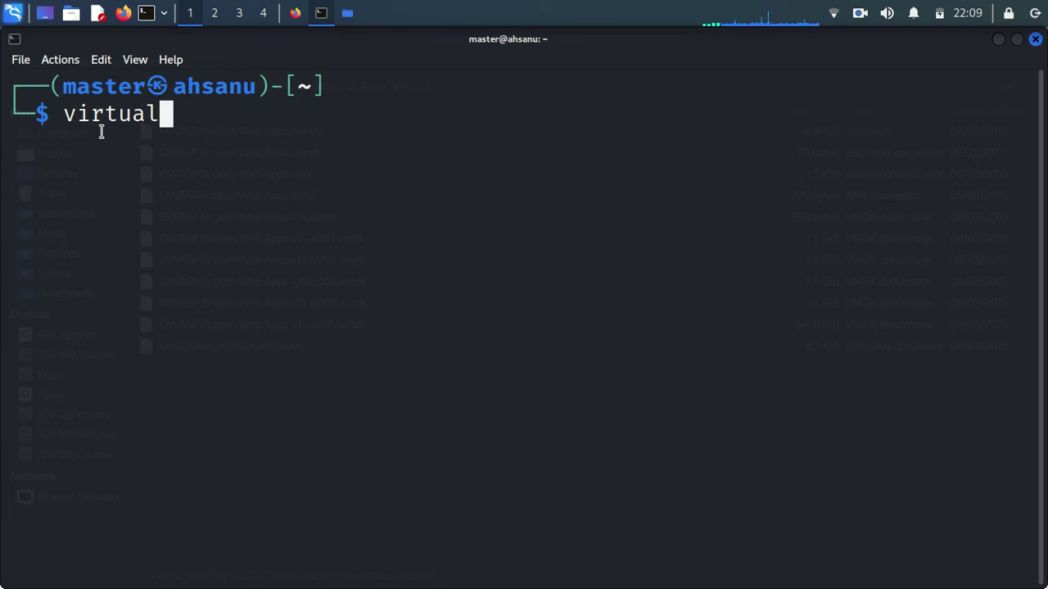
pyautogui.write('box')
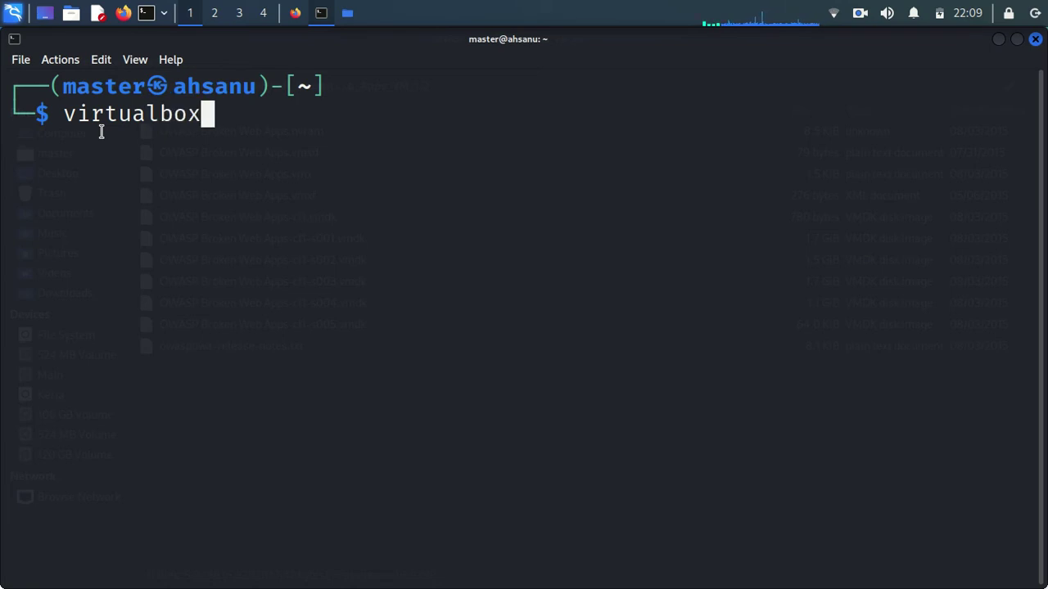
pyautogui.press('Return')
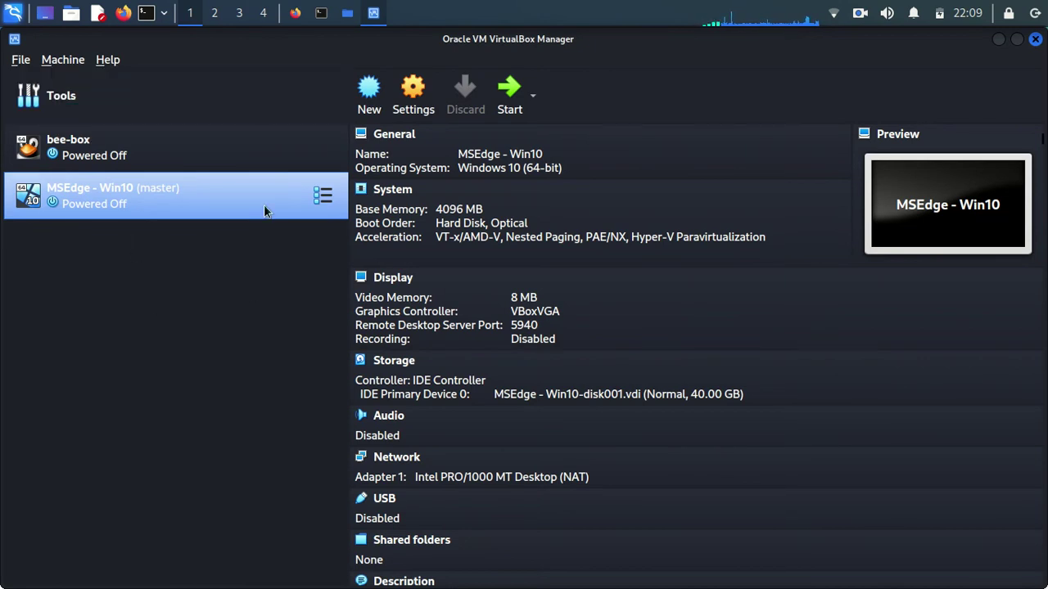
# Begin a new virtual machine named OWASP and set its machine folder to OWASP10 inside Kerja/VB.
pyautogui.click(375, 98)
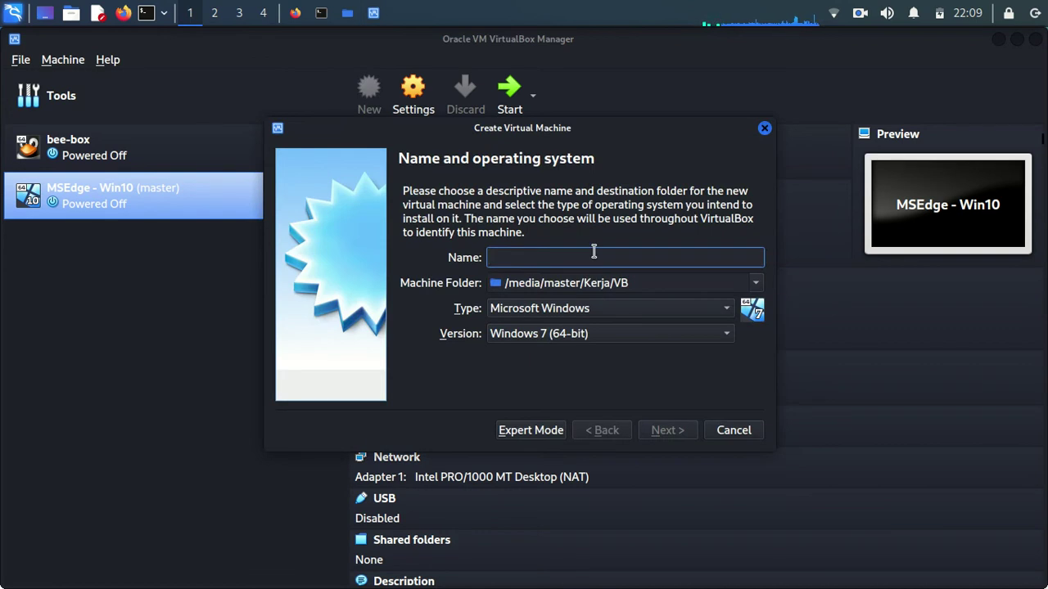
pyautogui.write('OWASP')
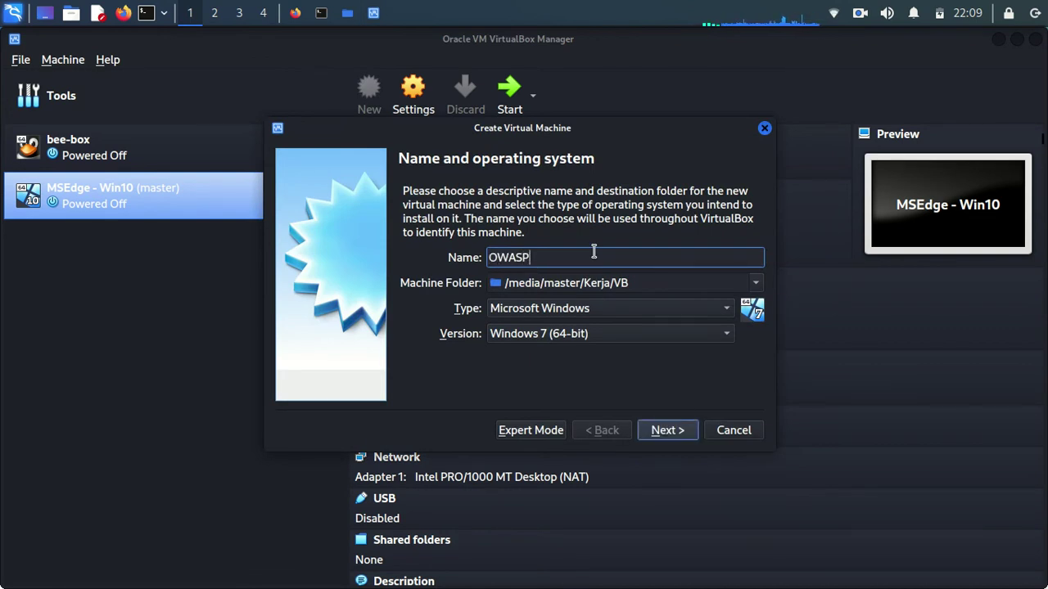
pyautogui.click(757, 283)
pyautogui.click(692, 324)
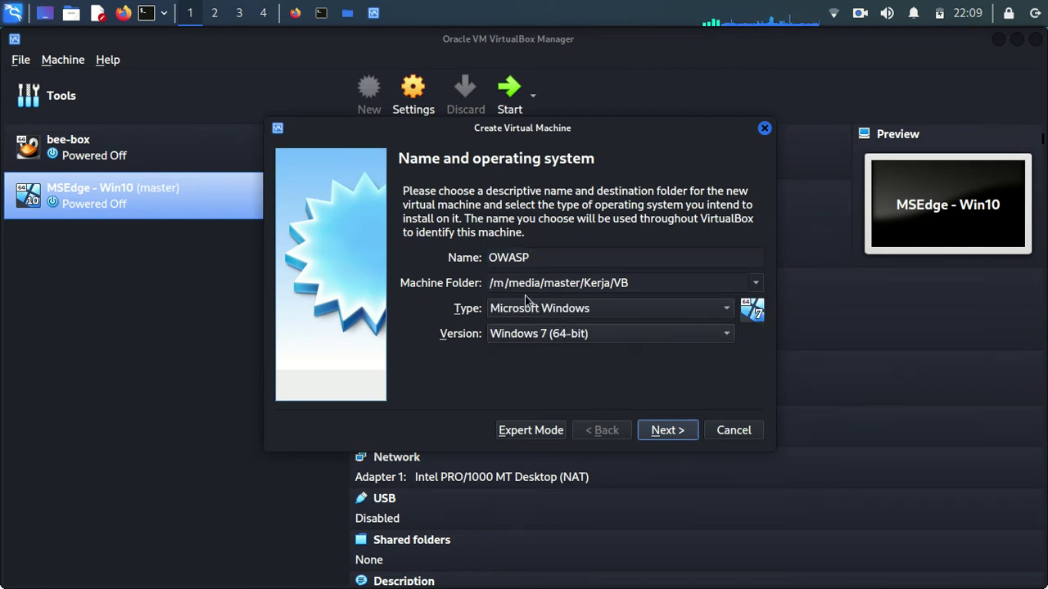
pyautogui.click(256, 153)
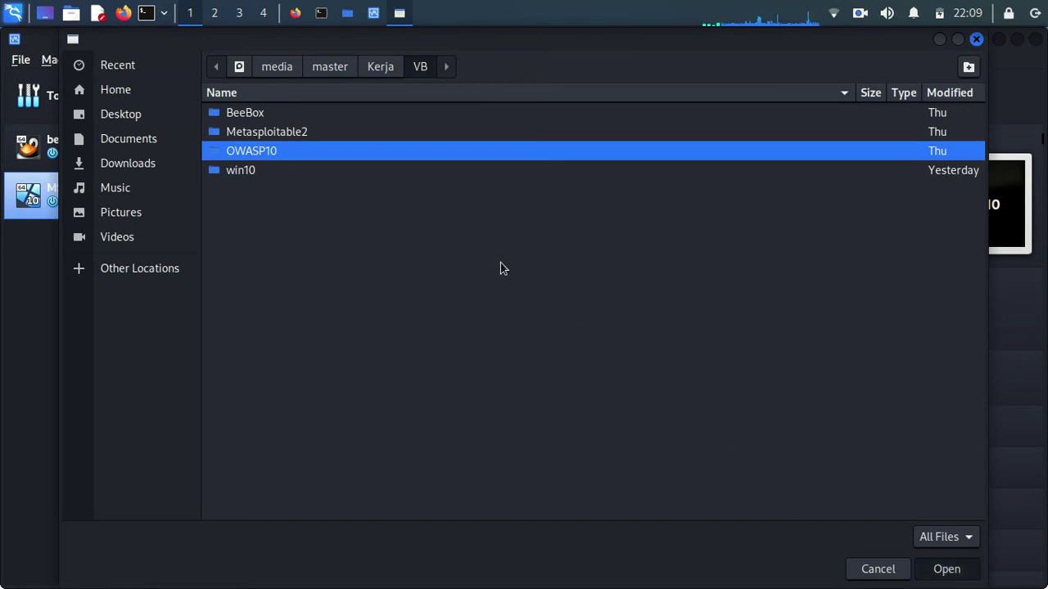
pyautogui.press('Return')
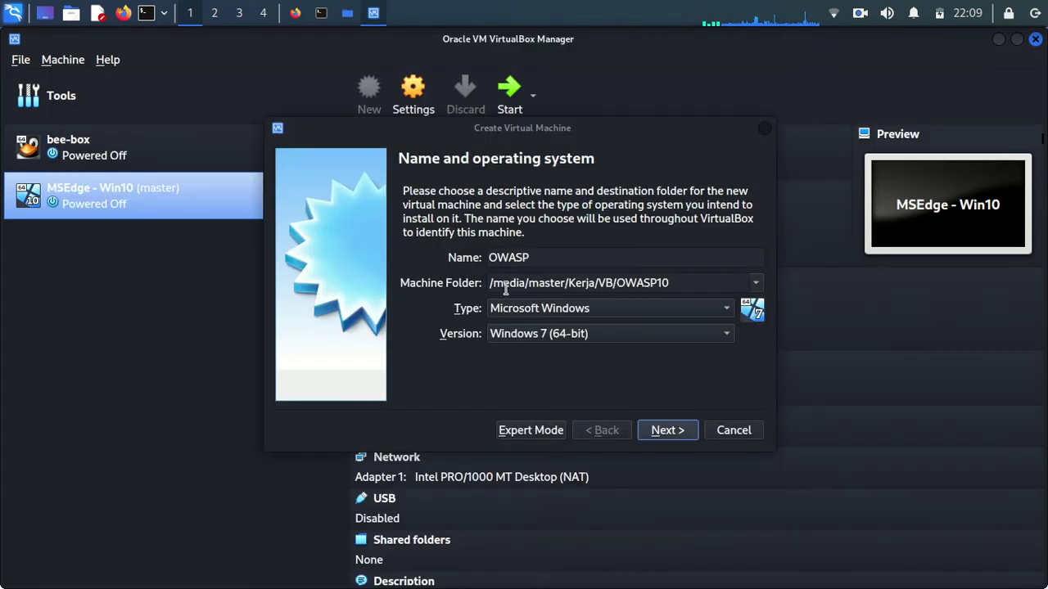
# Set the machine's type to Linux and version to Ubuntu (64-bit), and accept the 1024 MB memory size.
pyautogui.click(728, 315)
pyautogui.click(640, 330)
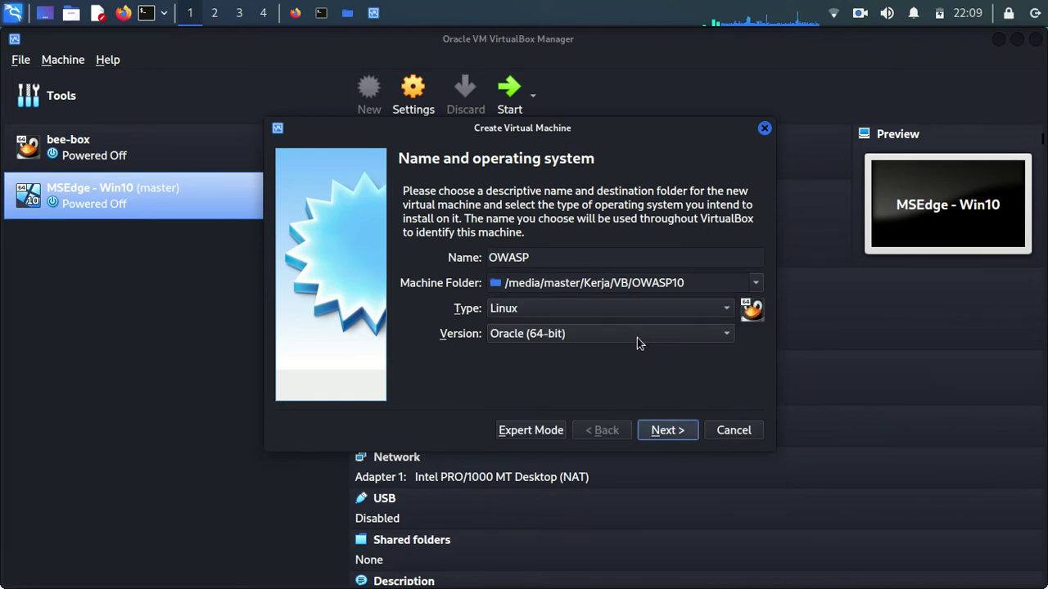
pyautogui.click(708, 343)
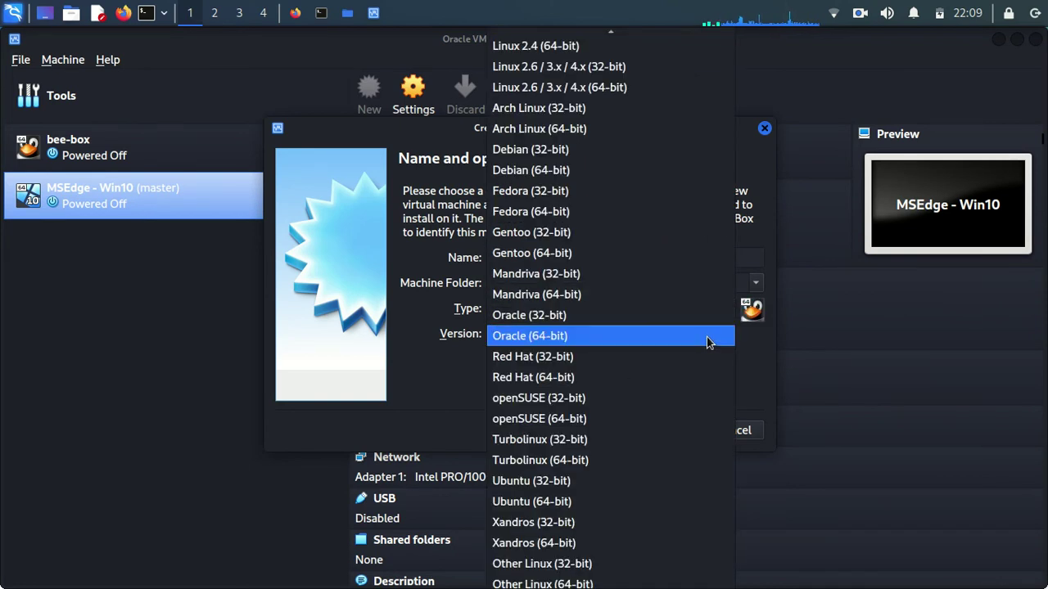
pyautogui.click(663, 500)
pyautogui.click(680, 431)
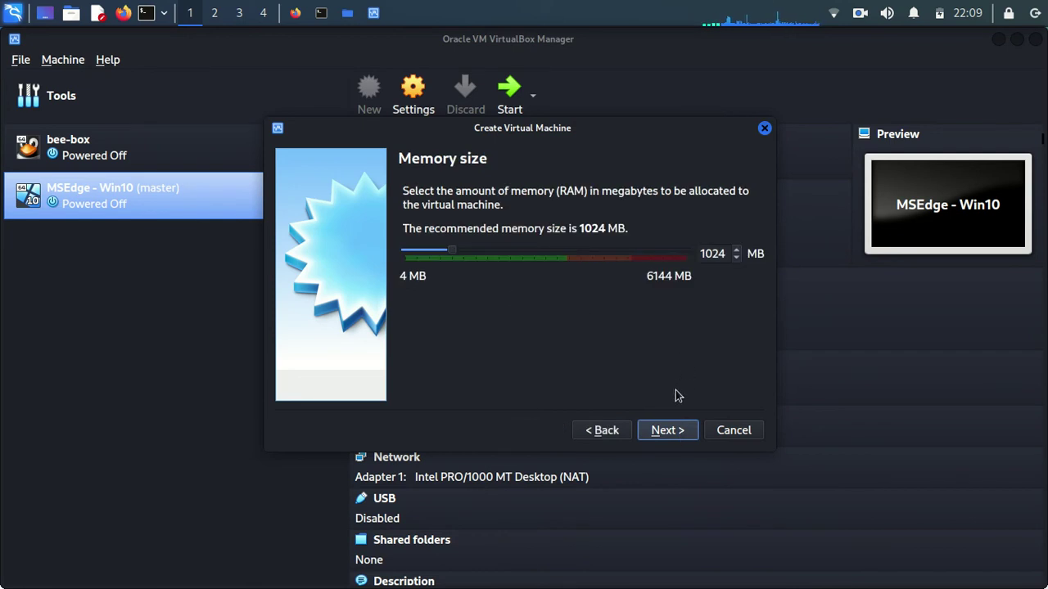
pyautogui.click(673, 431)
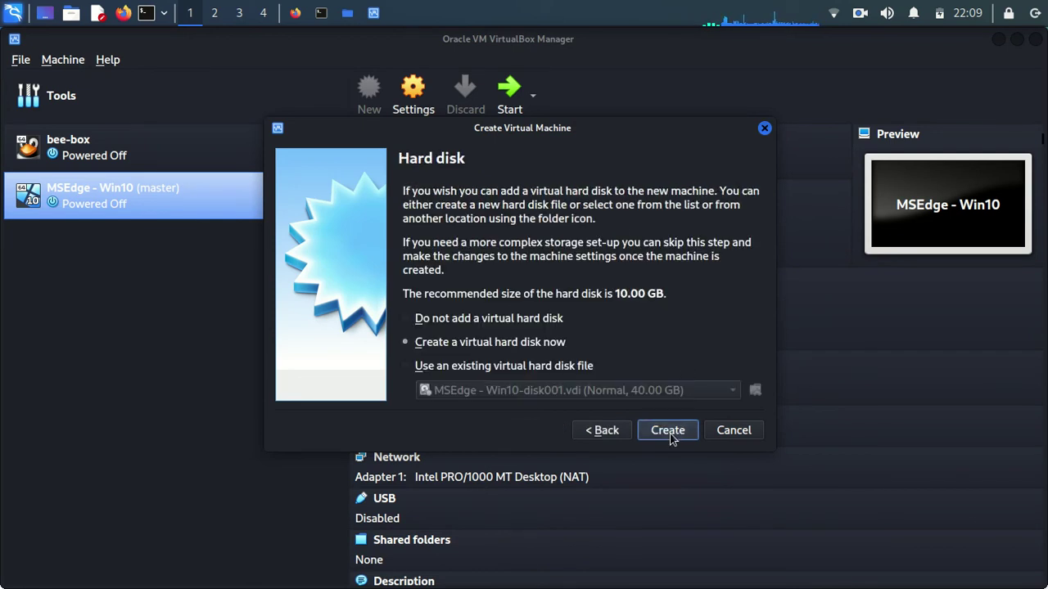
# Use OWASP Broken Web Apps-cl1.vmdk from the extracted folder in Music as the existing hard disk and create the virtual machine.
pyautogui.click(412, 368)
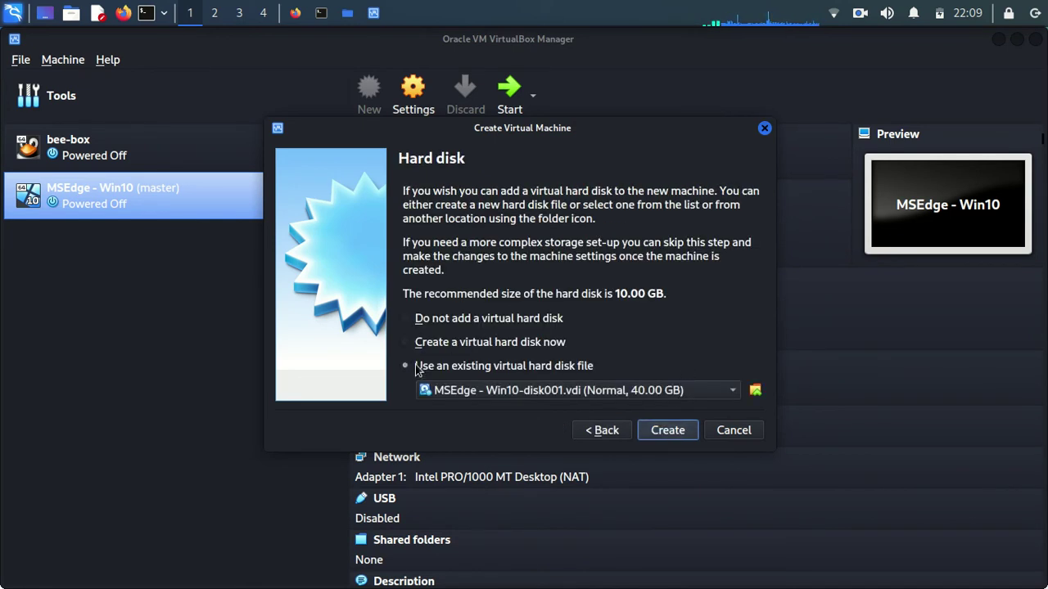
pyautogui.click(727, 398)
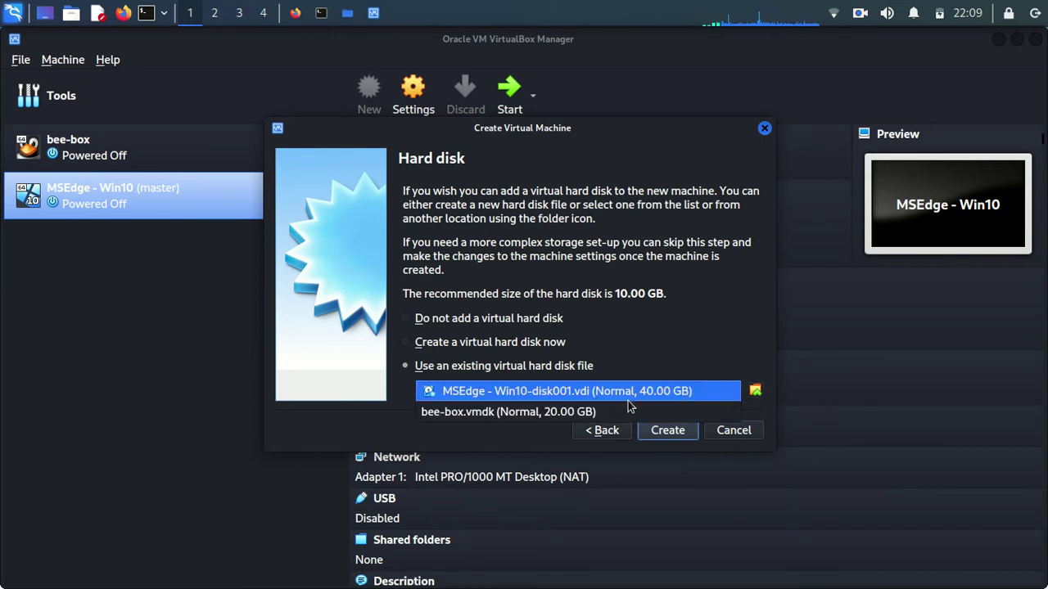
pyautogui.click(700, 357)
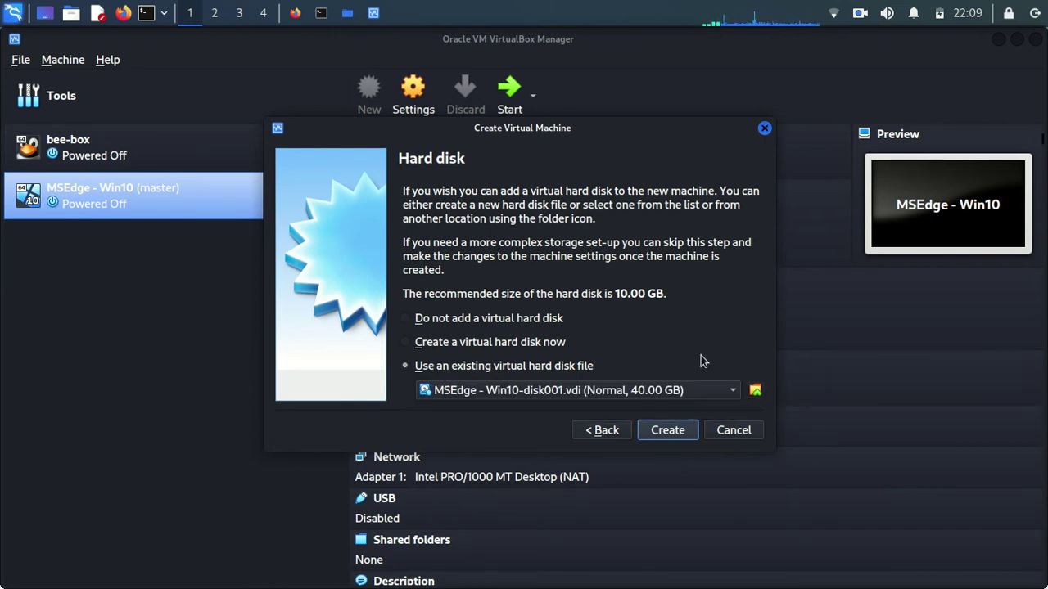
pyautogui.click(755, 390)
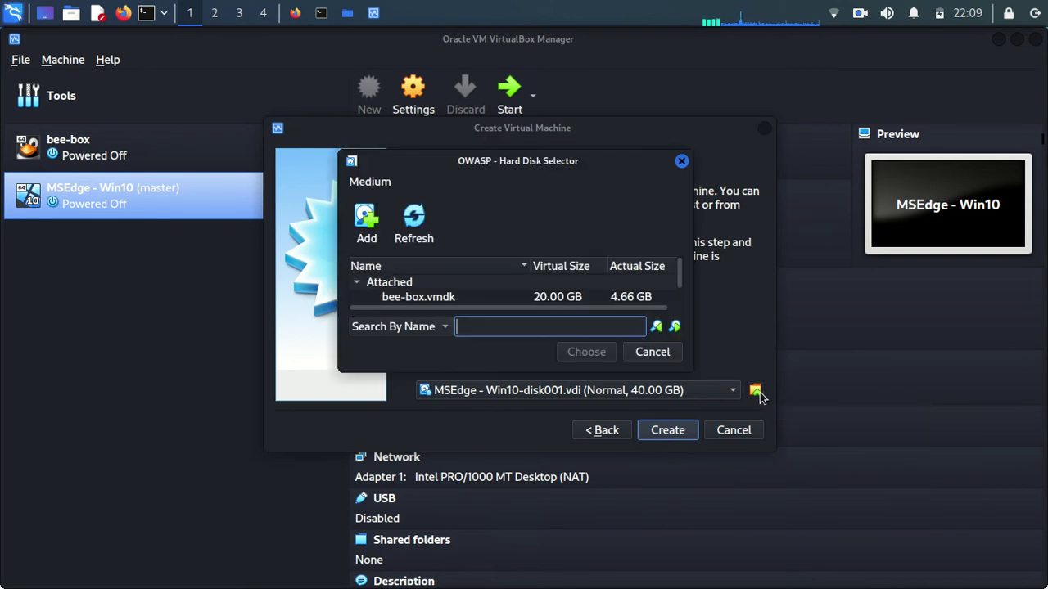
pyautogui.click(360, 227)
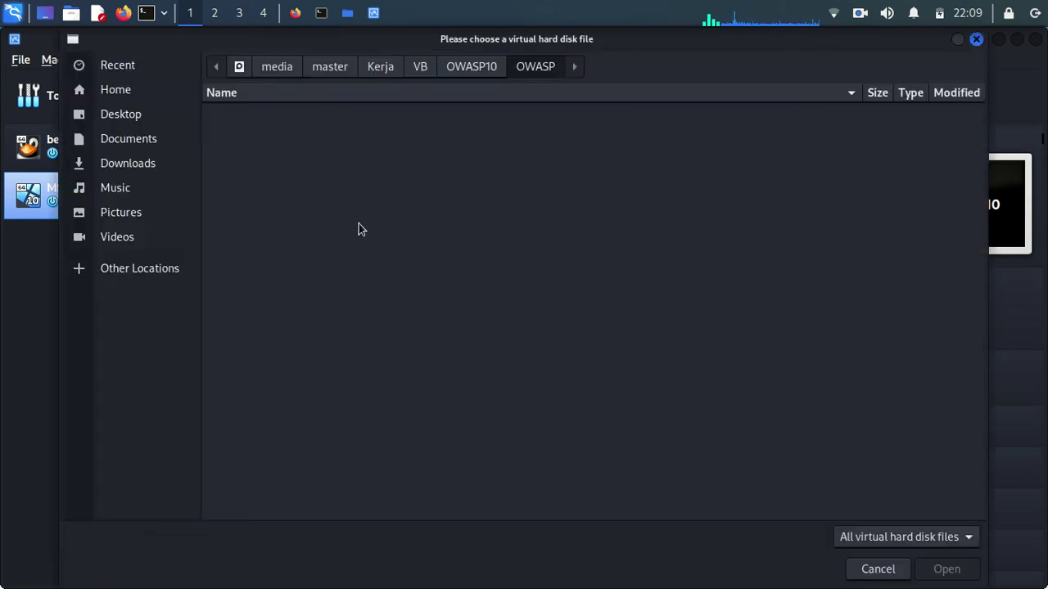
pyautogui.click(176, 190)
pyautogui.doubleClick(291, 134)
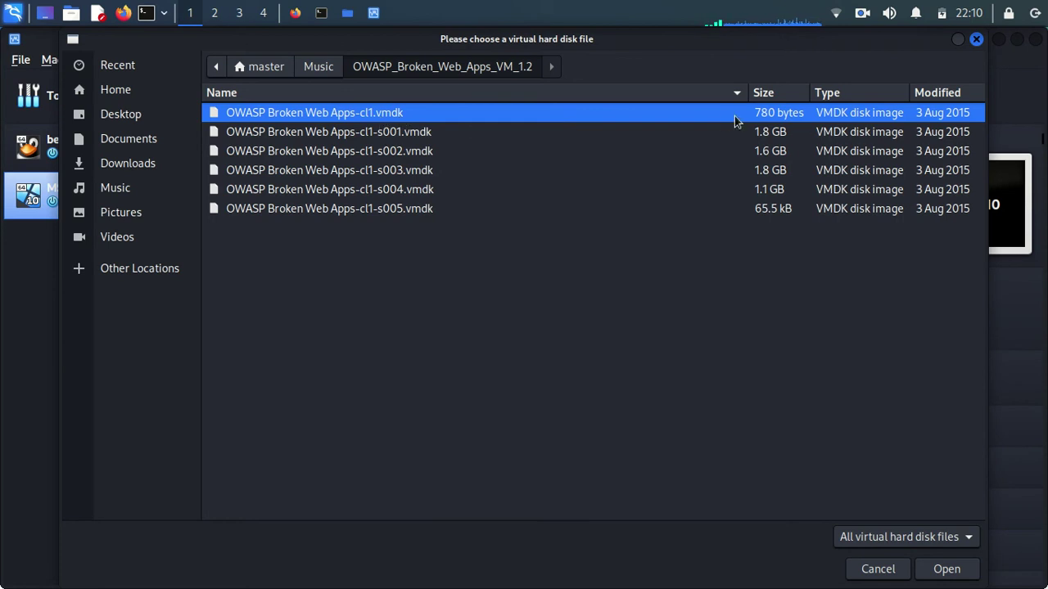
pyautogui.click(943, 572)
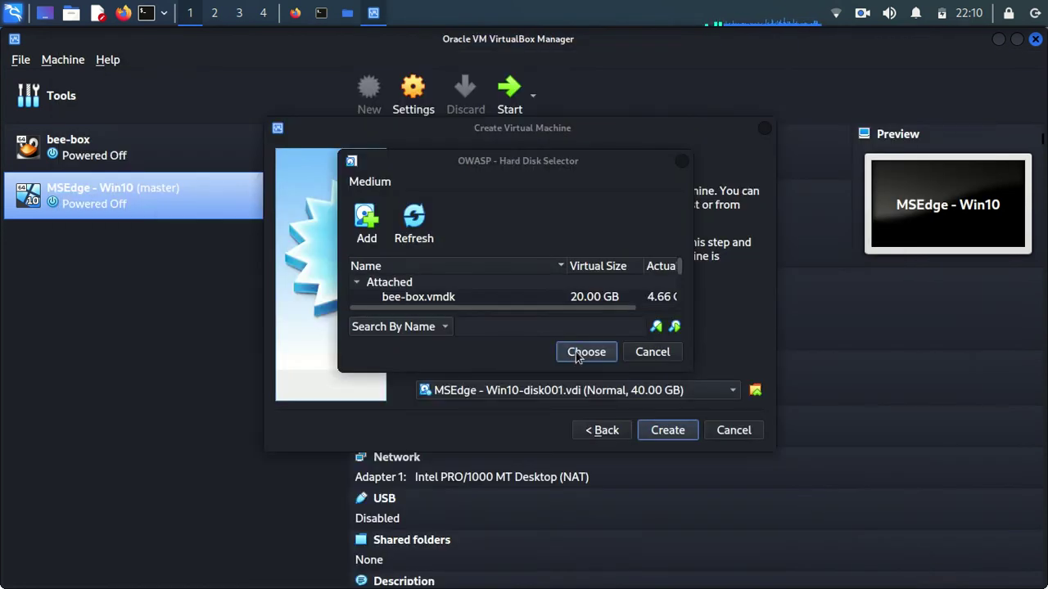
pyautogui.click(577, 355)
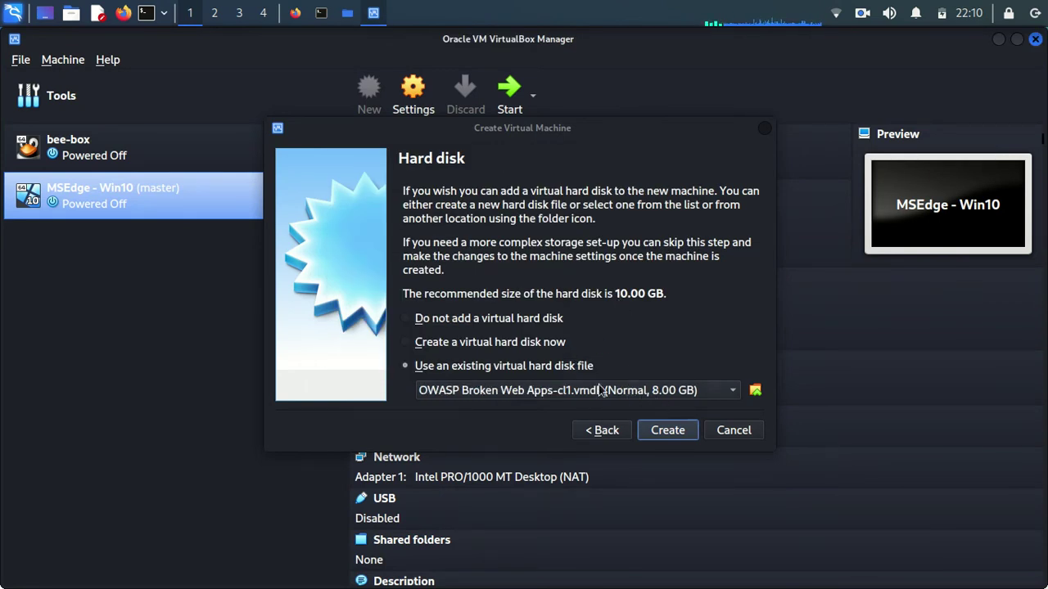
pyautogui.click(668, 430)
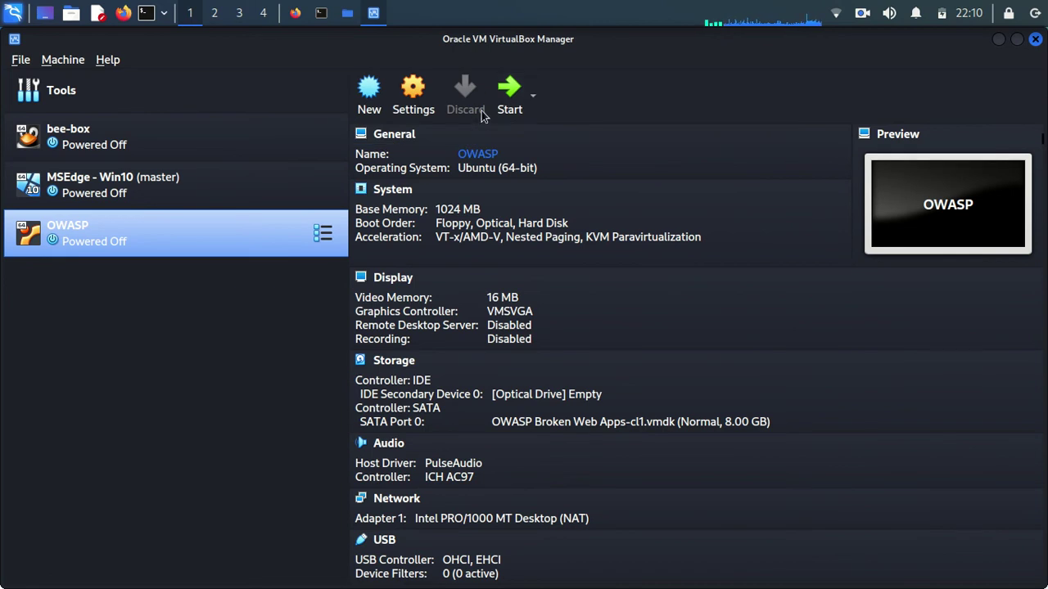
# Open the network adapter settings of the OWASP virtual machine.
pyautogui.click(415, 99)
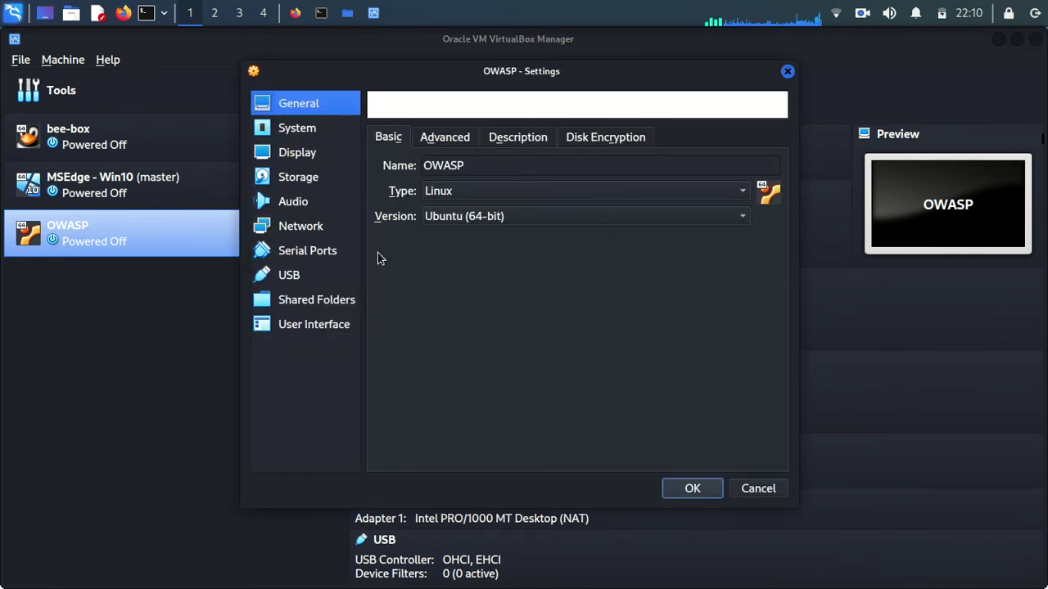
pyautogui.click(307, 230)
pyautogui.click(643, 191)
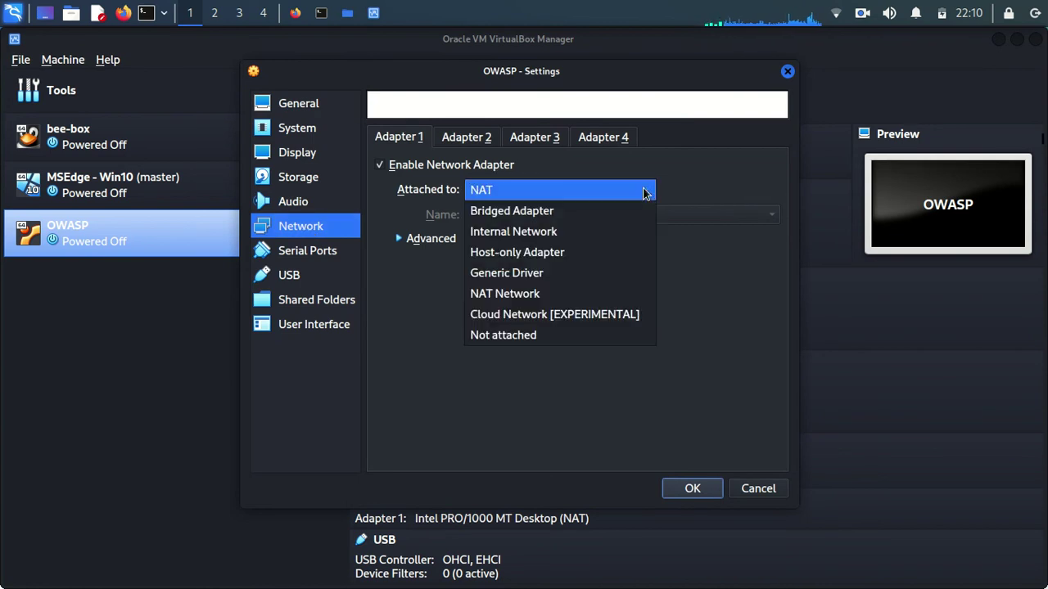
pyautogui.click(602, 254)
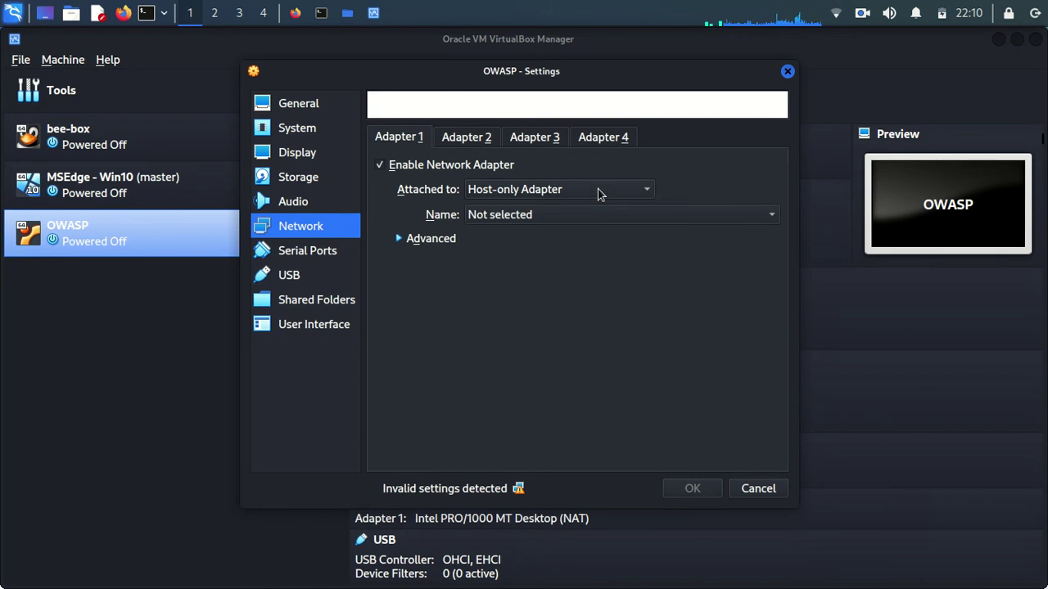
pyautogui.click(597, 189)
pyautogui.click(595, 230)
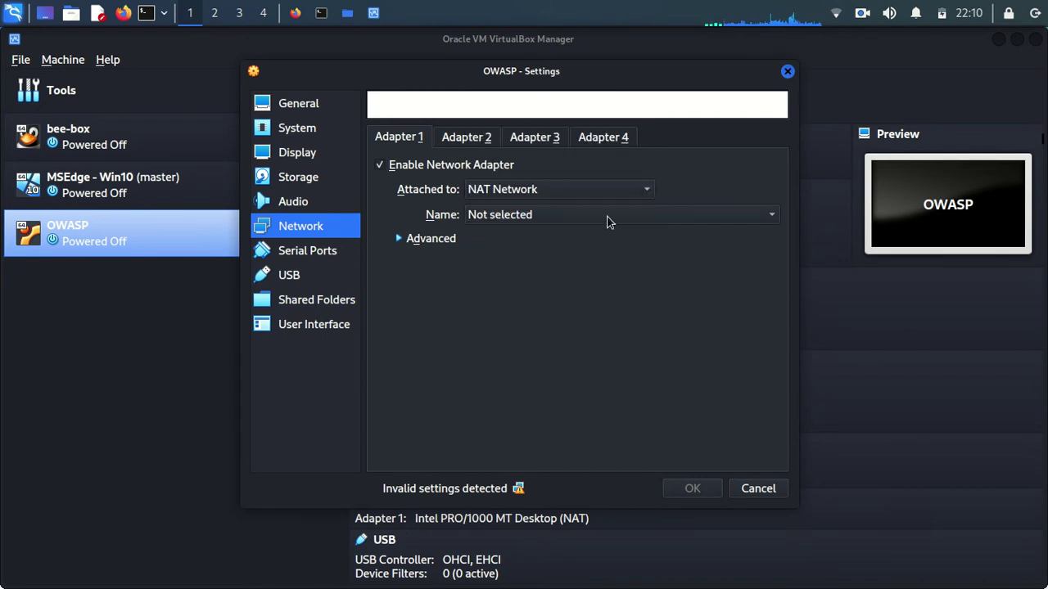
# Attach the OWASP machine's network Adapter 1 to Bridged Adapter on wlan0, save the settings, and start the machine.
pyautogui.click(603, 194)
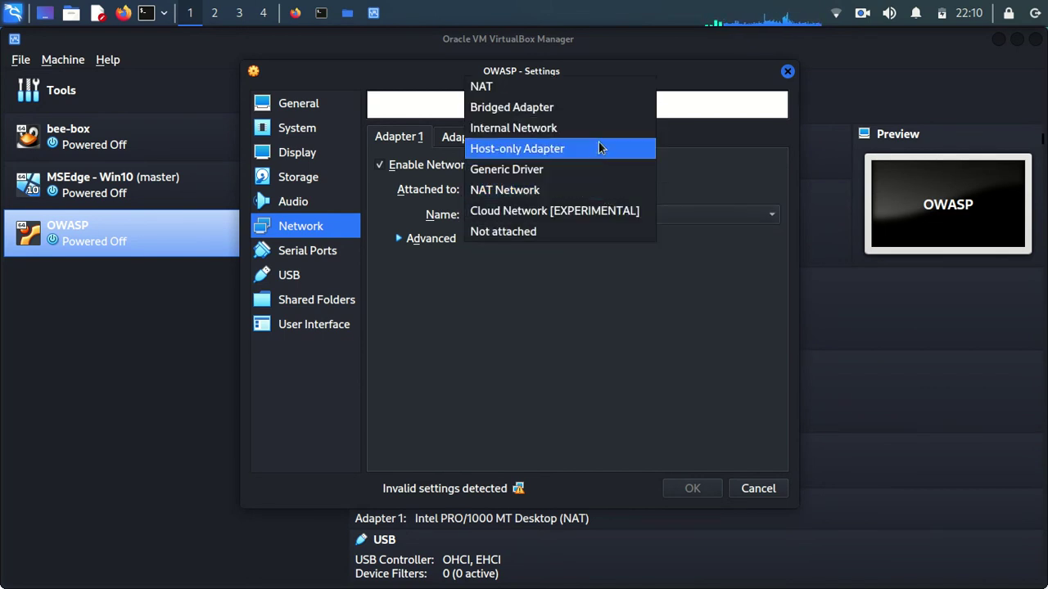
pyautogui.click(599, 107)
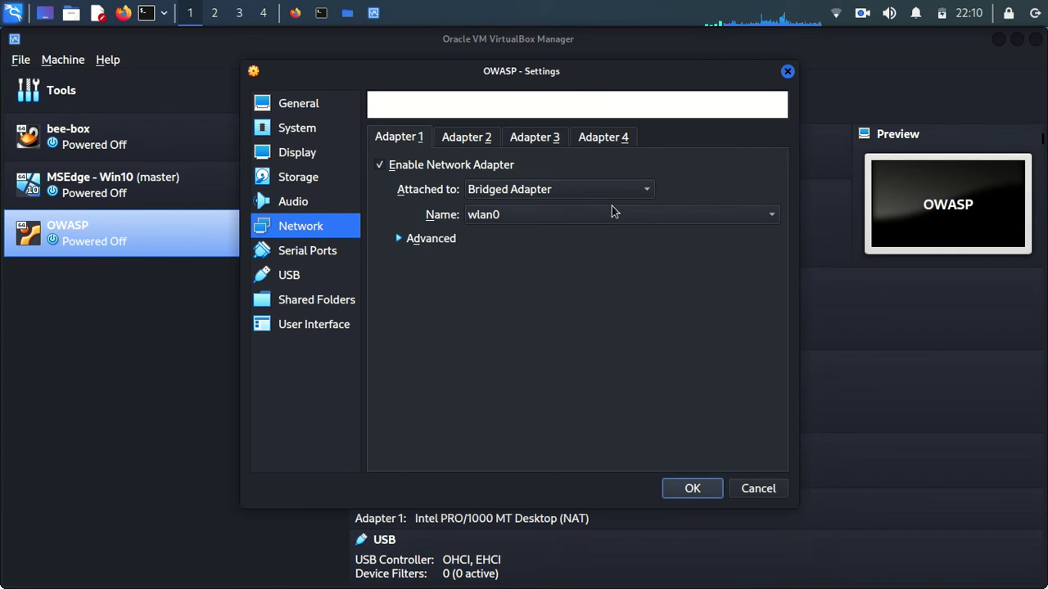
pyautogui.click(692, 489)
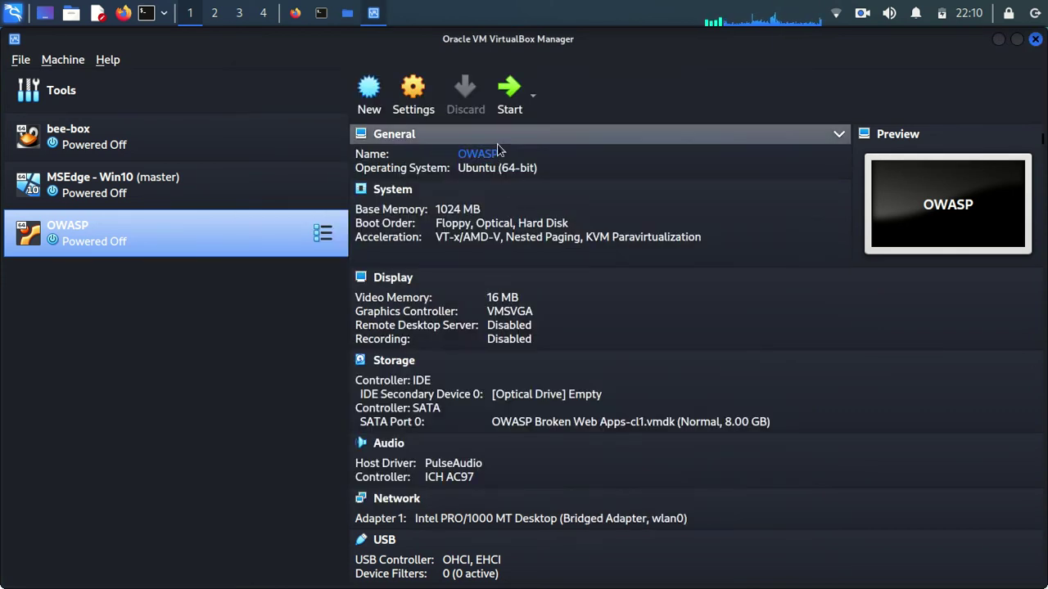
pyautogui.click(511, 98)
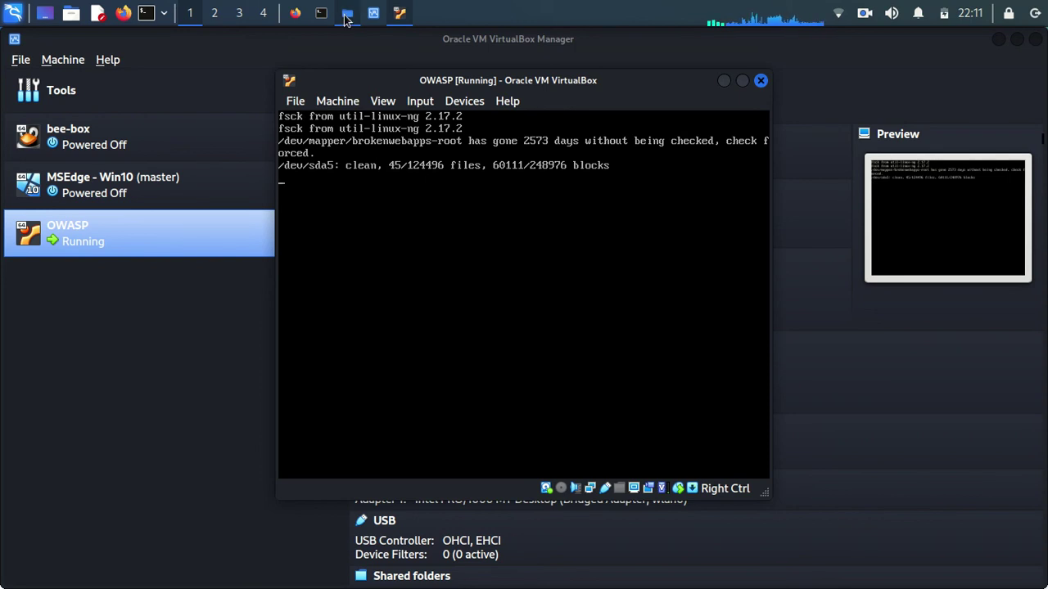
pyautogui.click(347, 12)
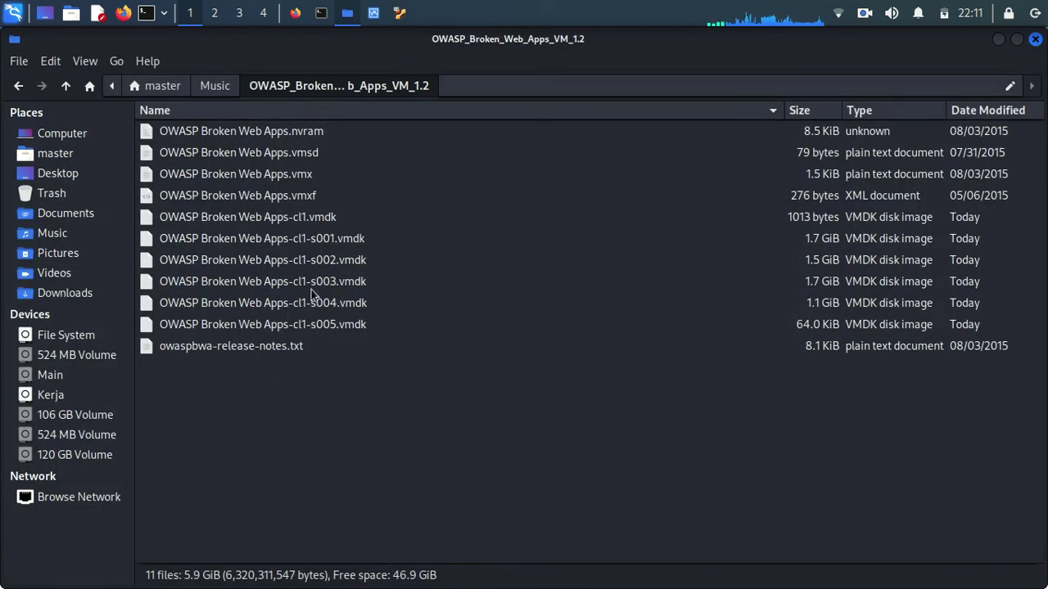
pyautogui.click(399, 13)
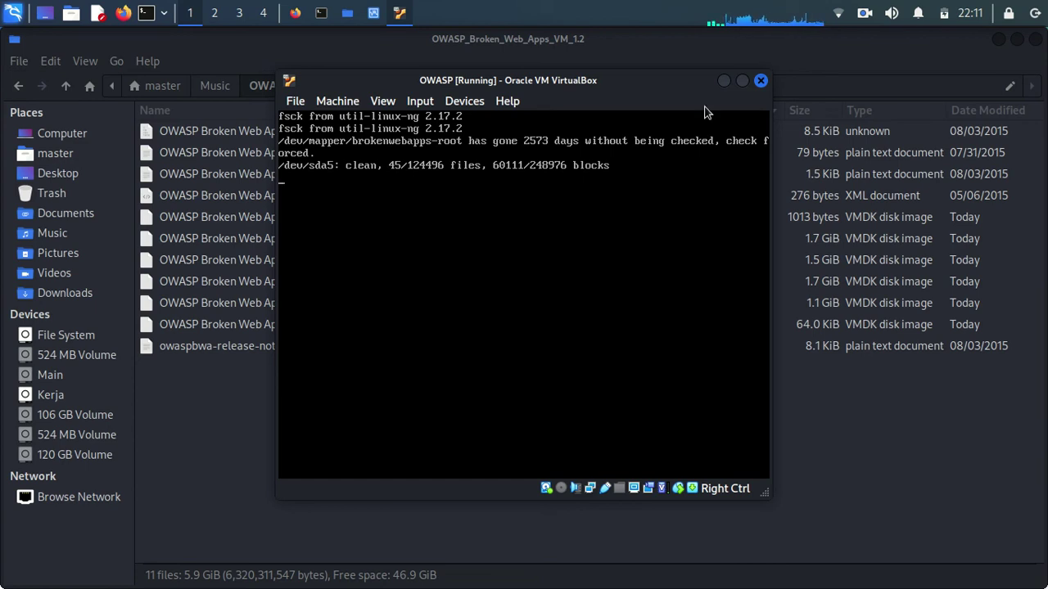
pyautogui.click(863, 15)
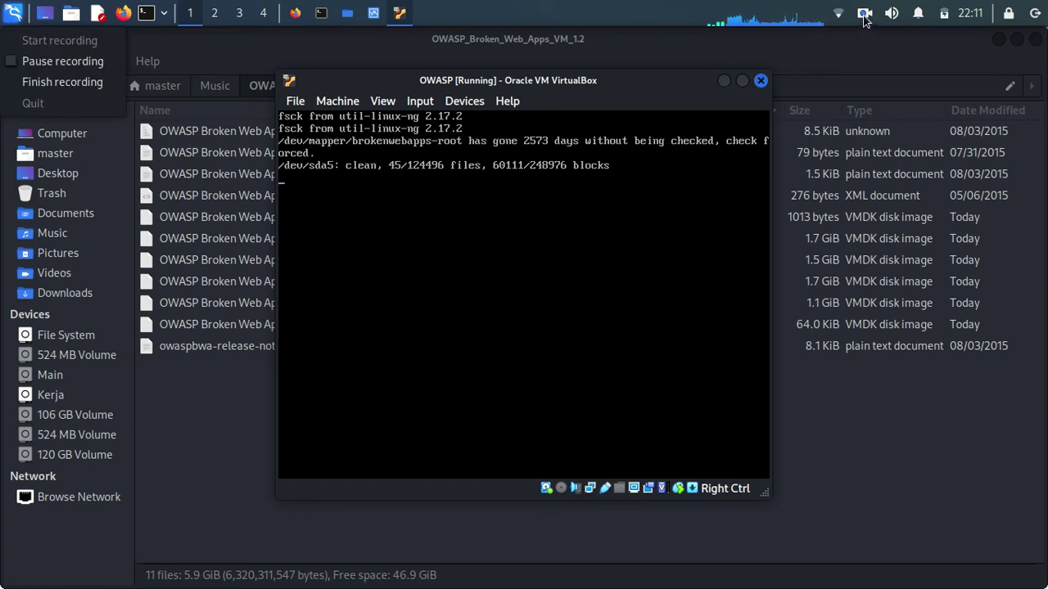
pyautogui.click(90, 63)
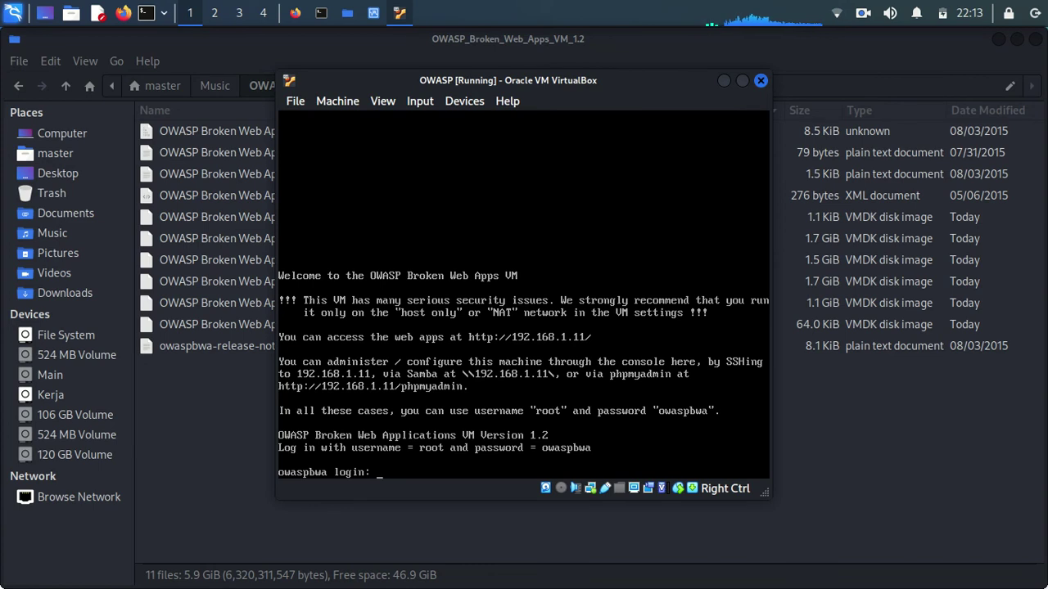
# Log in to the OWASP virtual machine's console as root with the account password, and clear the screen.
pyautogui.write('oot')
pyautogui.press('Return')
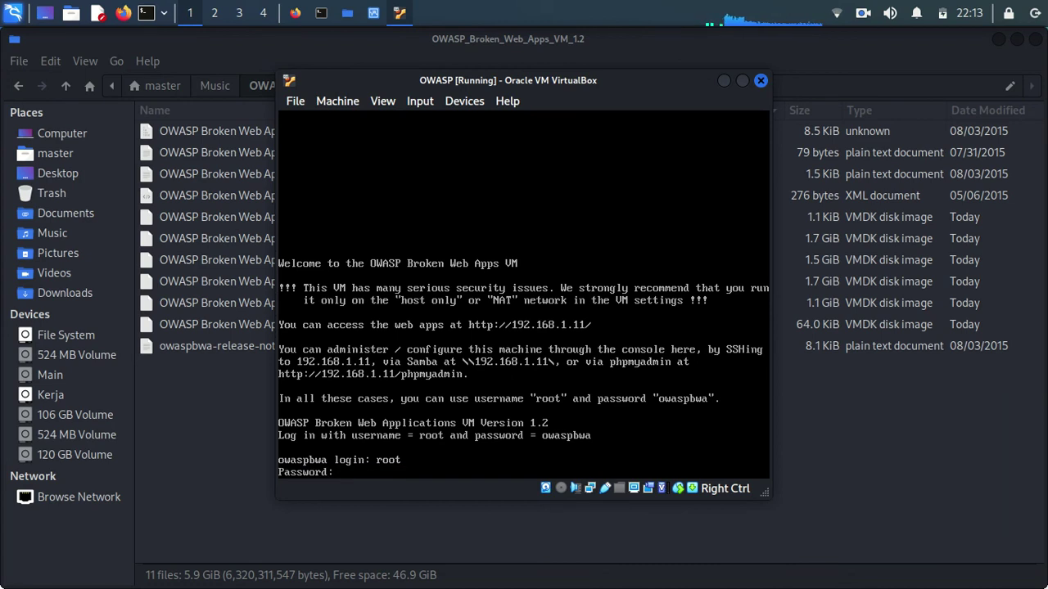
pyautogui.press('Return')
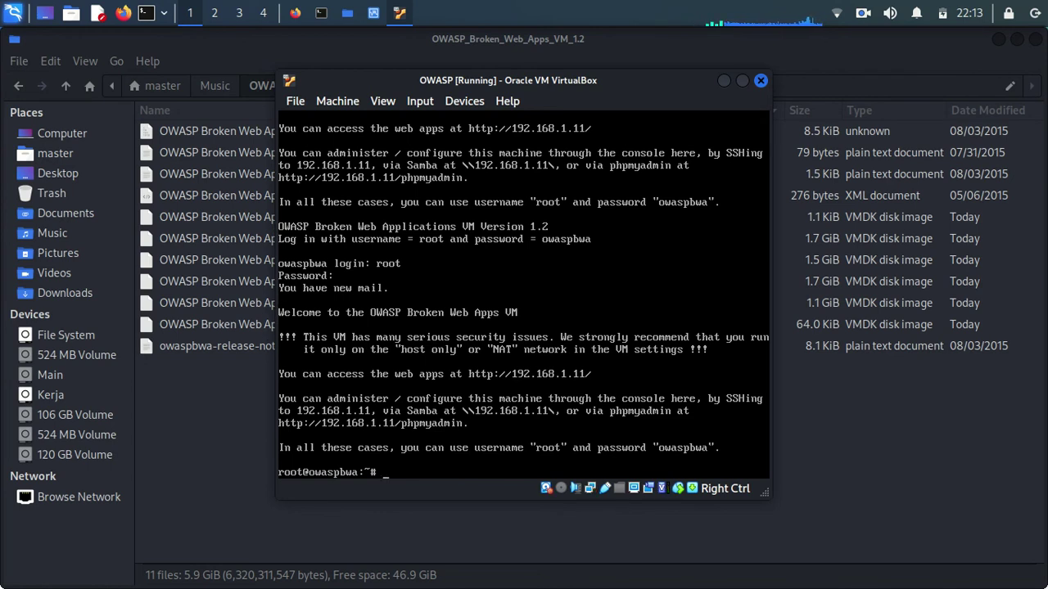
pyautogui.write('clear')
pyautogui.press('Return')
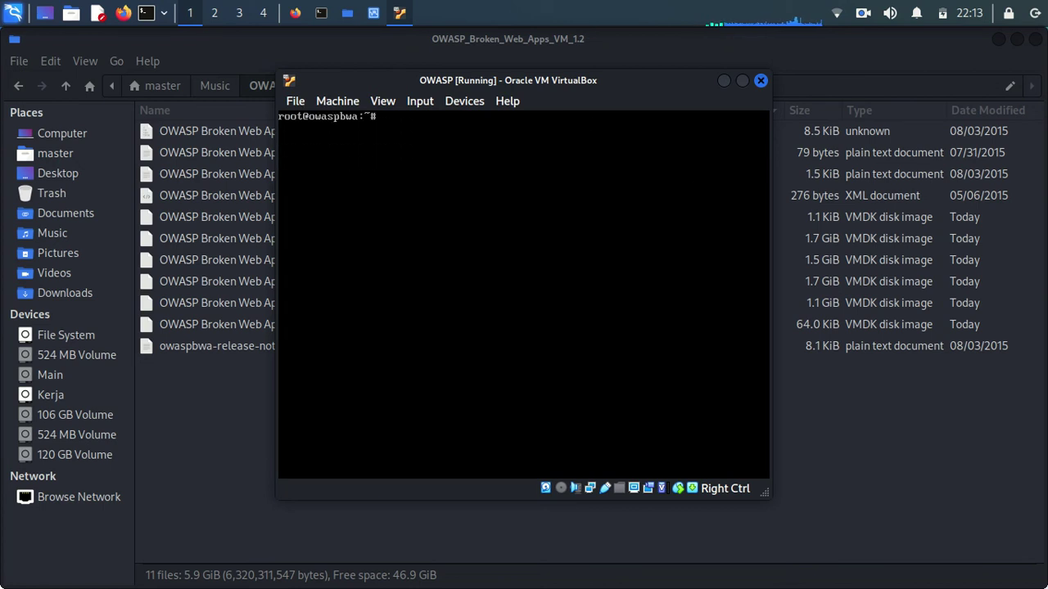